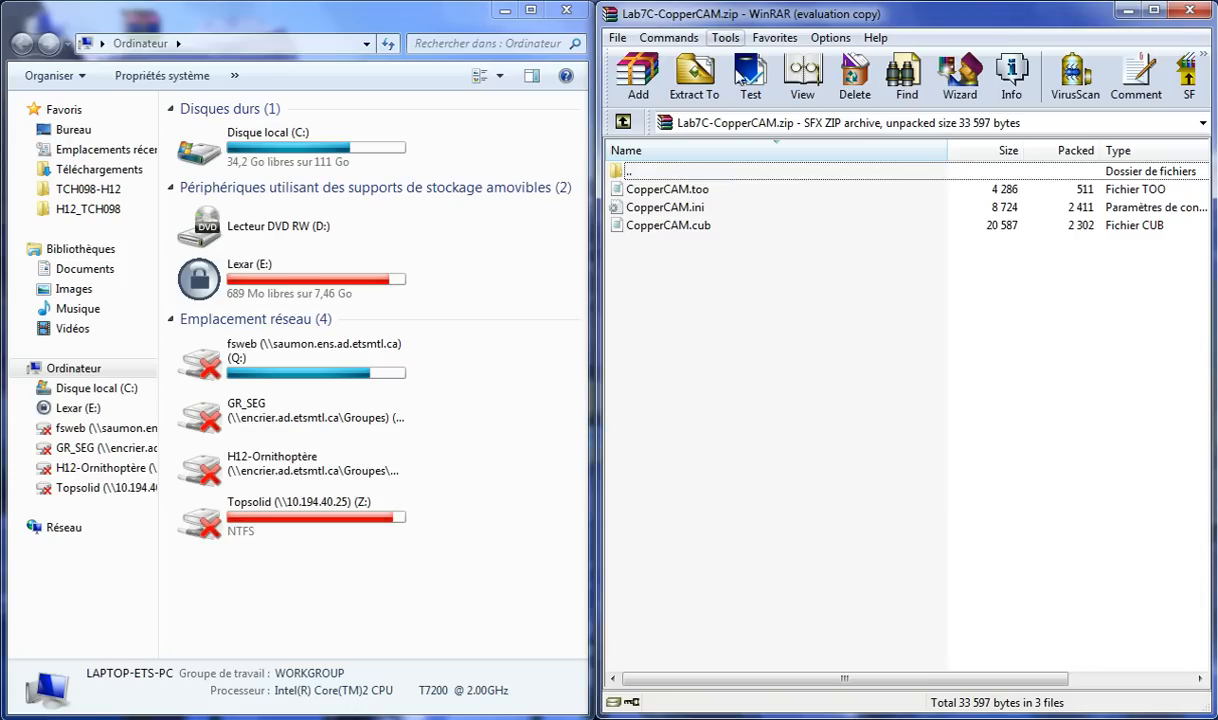
# - Copy CopperCAM.too, CopperCAM.ini and CopperCAM.cub from the archive into C:\CopperCAM, replacing the existing files, and close the open CopperCAM session
pyautogui.click(709, 192)
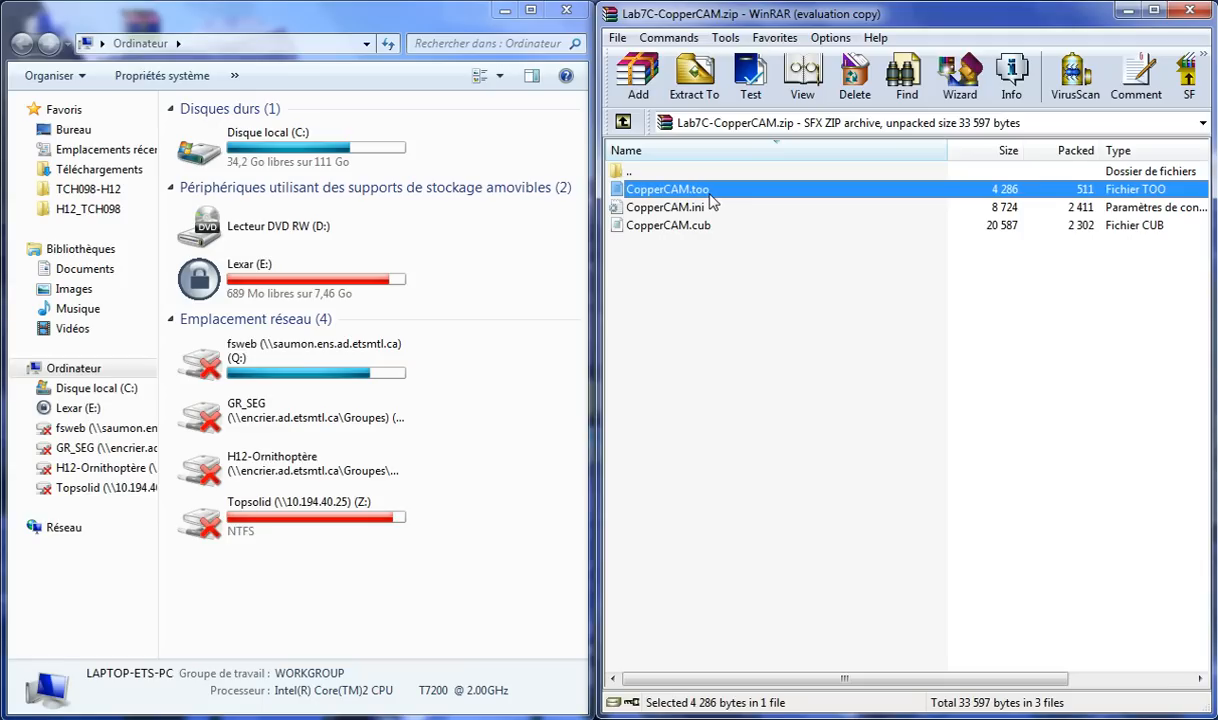
pyautogui.keyDown('shift'); pyautogui.click(710, 228); pyautogui.keyUp('shift')
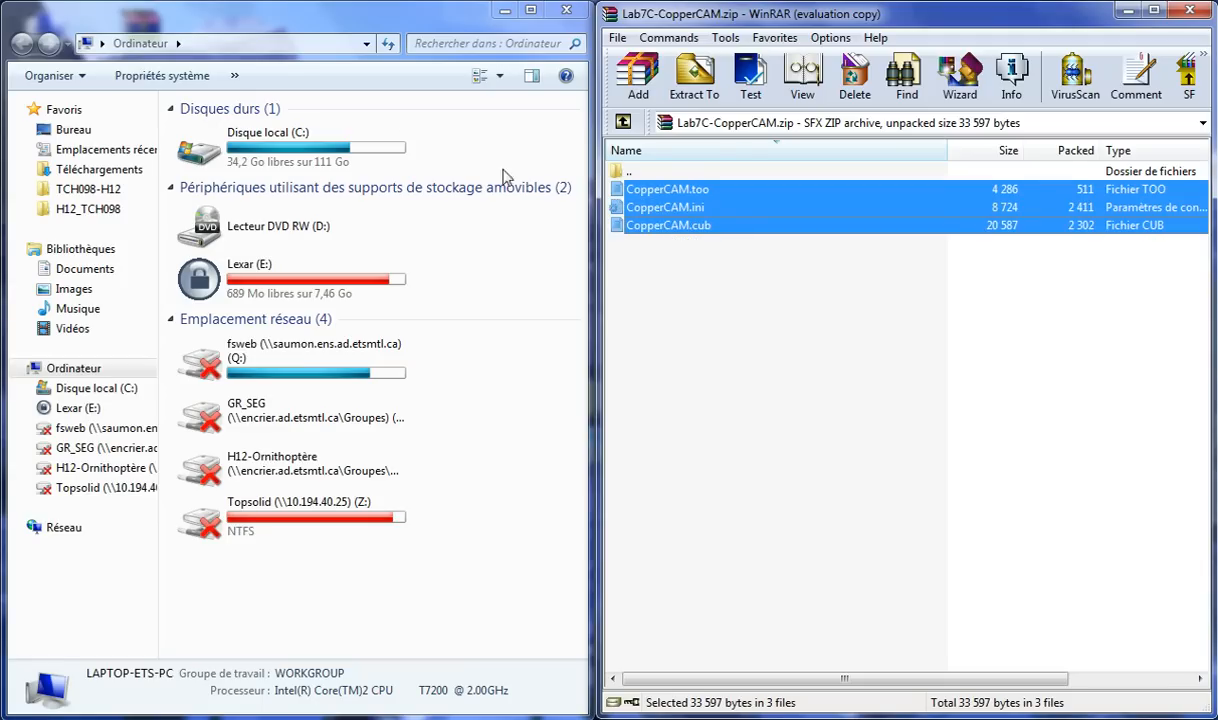
pyautogui.doubleClick(272, 156)
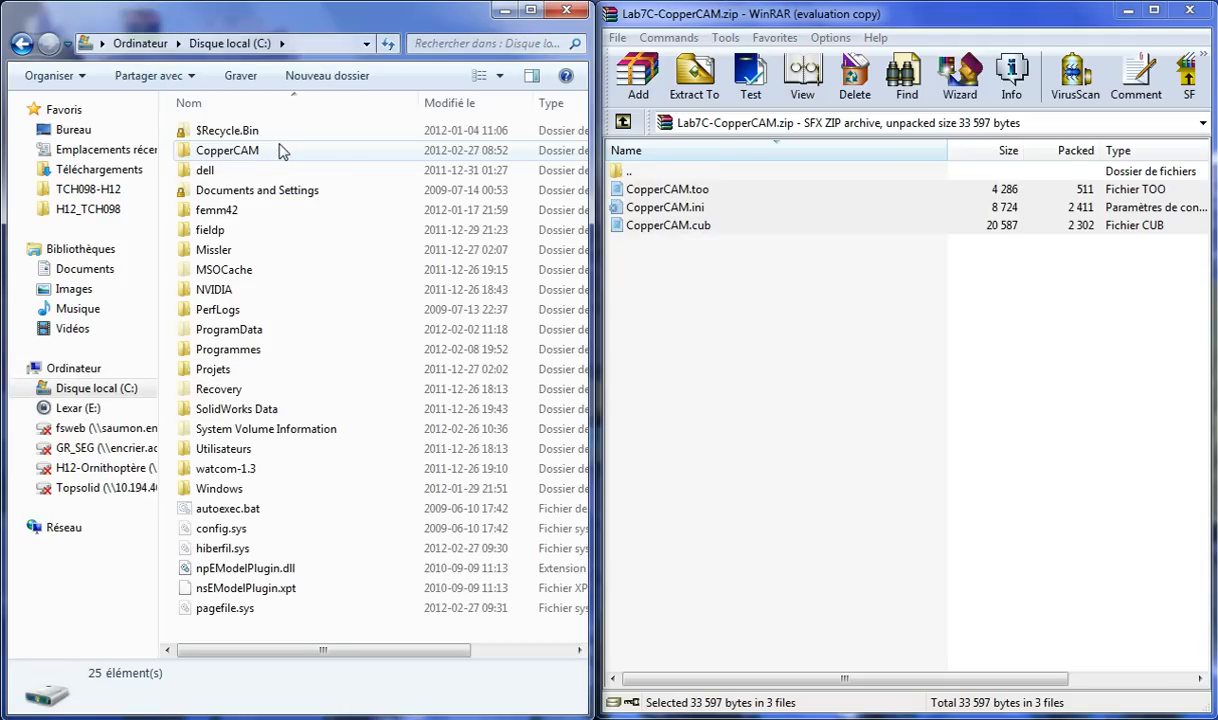
pyautogui.doubleClick(275, 156)
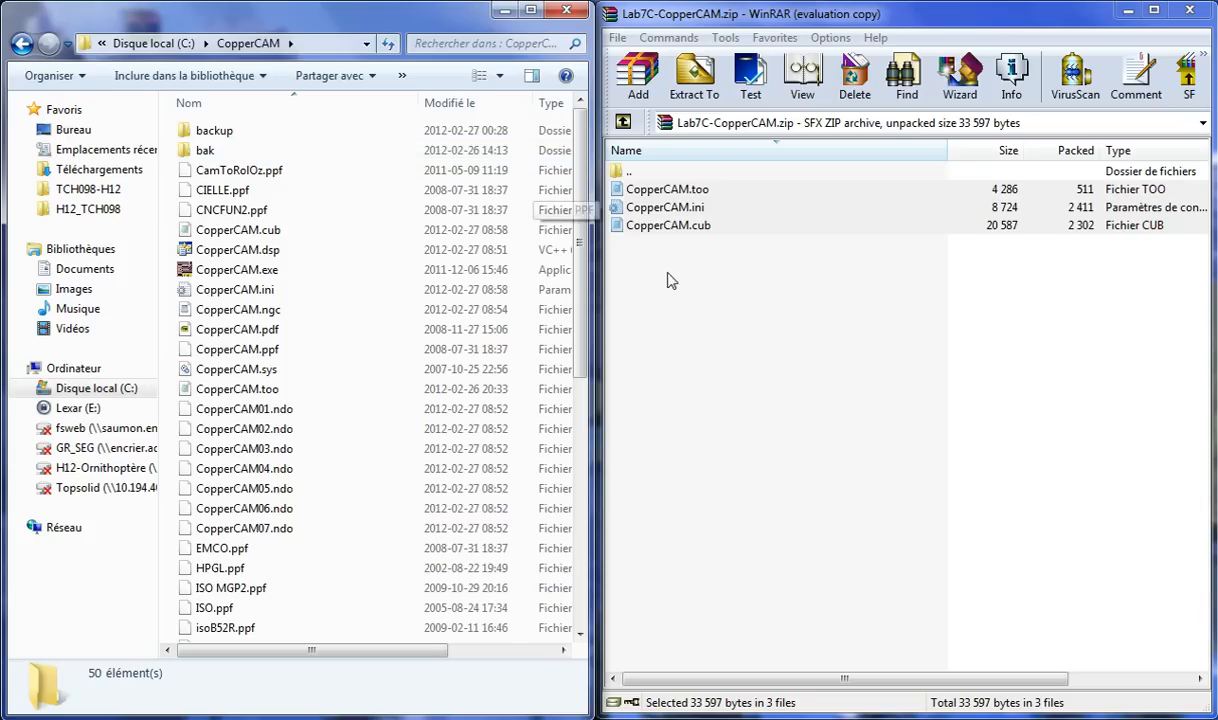
pyautogui.click(667, 190)
pyautogui.keyDown('shift'); pyautogui.click(700, 228); pyautogui.keyUp('shift')
pyautogui.moveTo(700, 228); pyautogui.dragTo(503, 268)
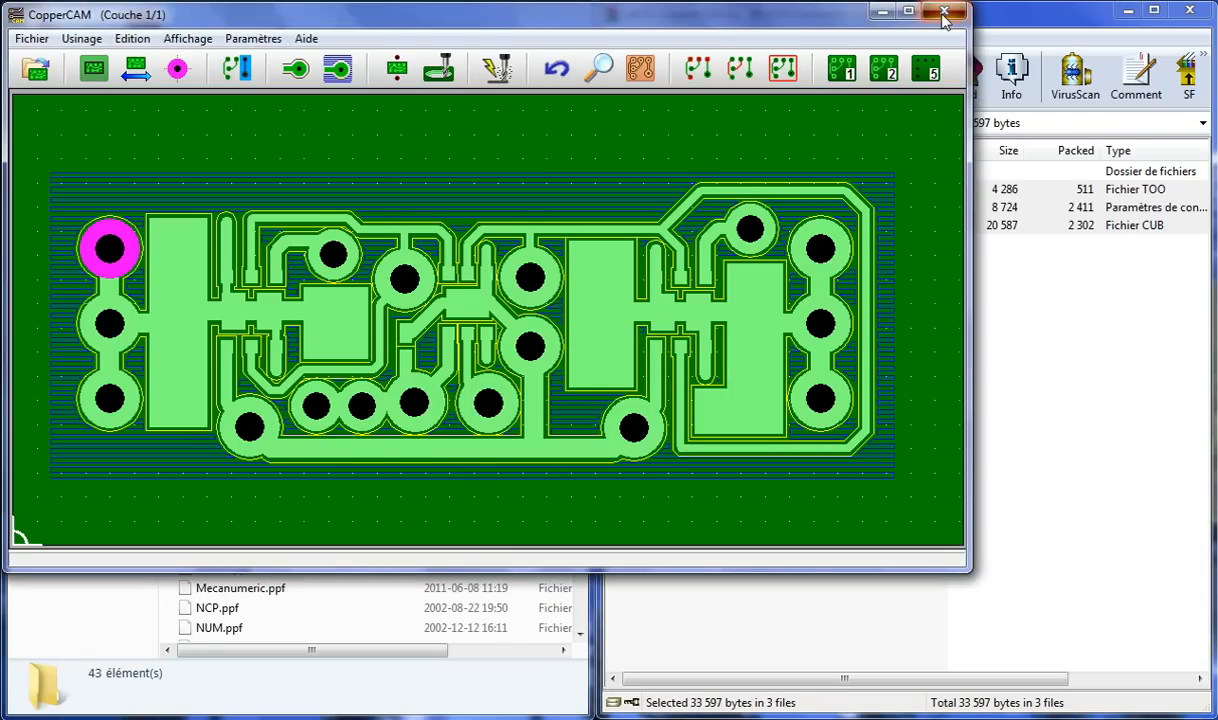
pyautogui.click(944, 13)
pyautogui.moveTo(578, 205); pyautogui.dragTo(466, 204)
pyautogui.click(540, 266)
pyautogui.click(540, 266)
pyautogui.click(540, 267)
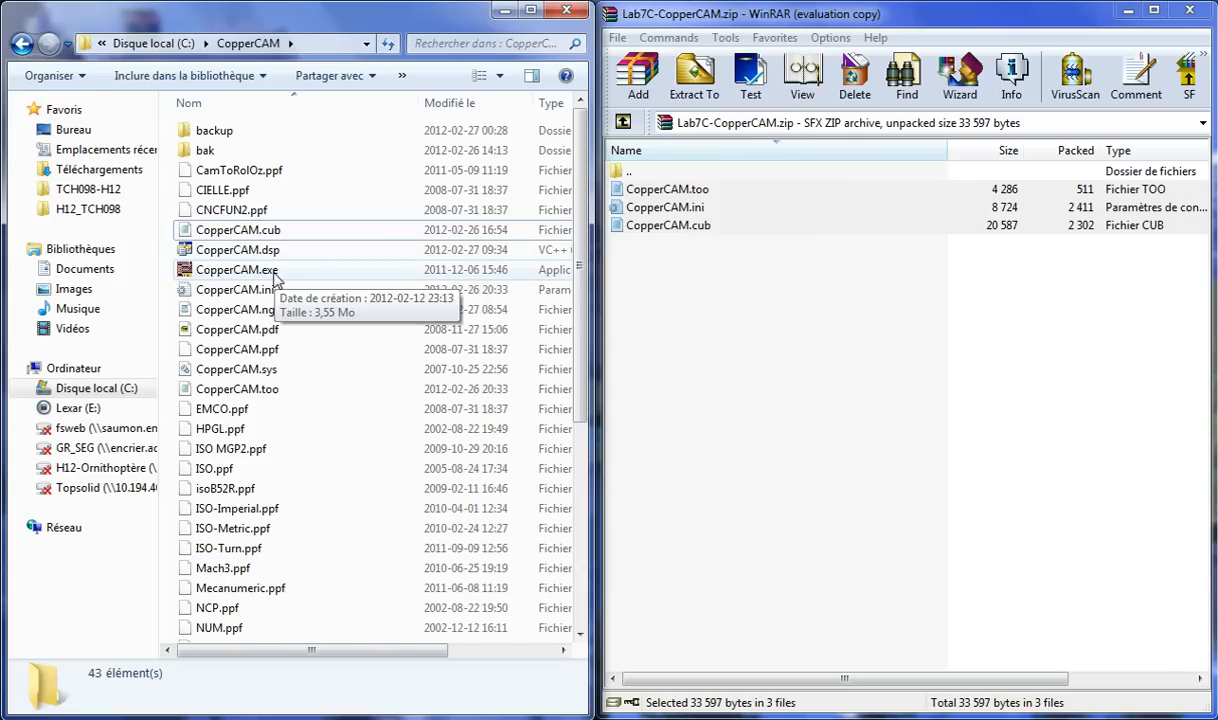
# - Launch CopperCAM.exe and open the Gerber file Controleur_A1448_puissance.GTL from the desktop Altium project's Project Outputs folder
pyautogui.doubleClick(273, 271)
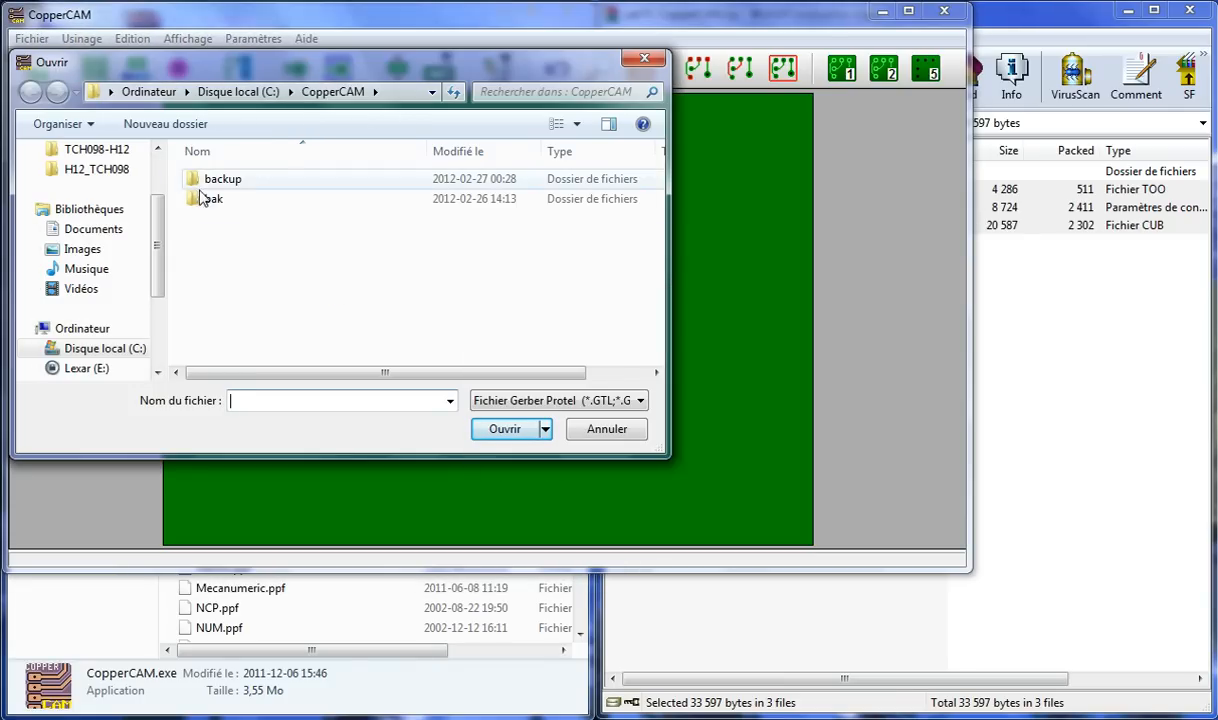
pyautogui.scroll(2, 160, 180)
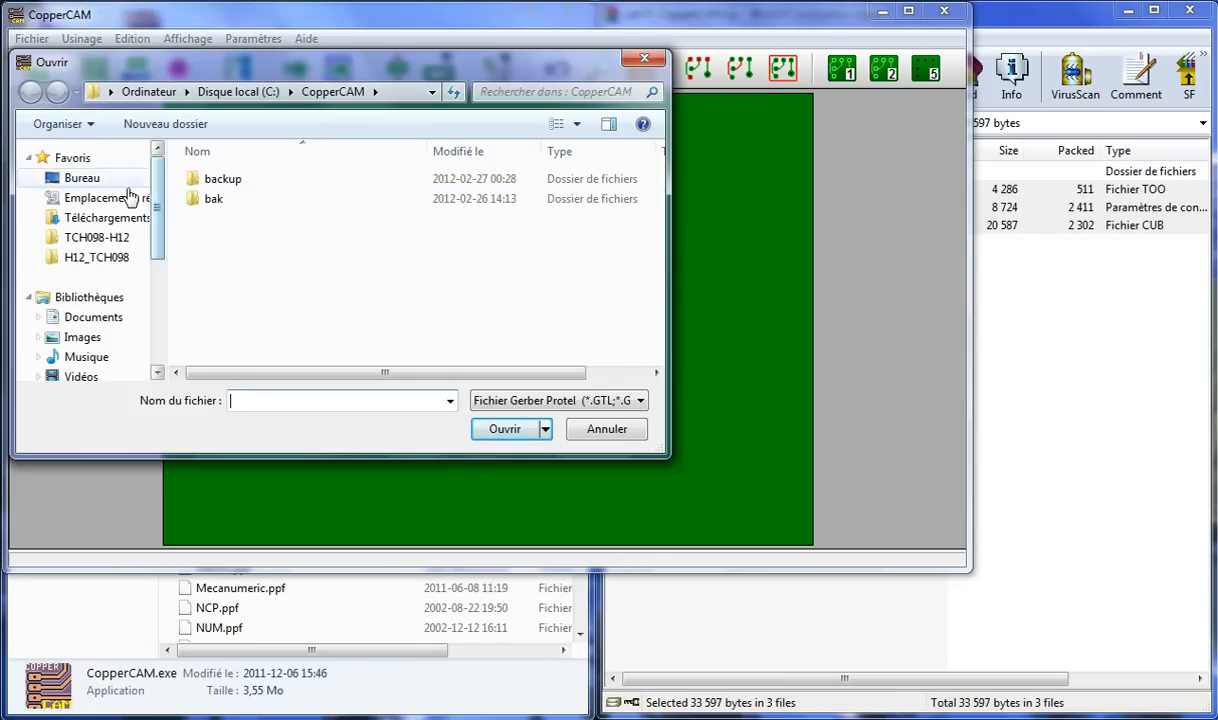
pyautogui.click(98, 180)
pyautogui.click(277, 222)
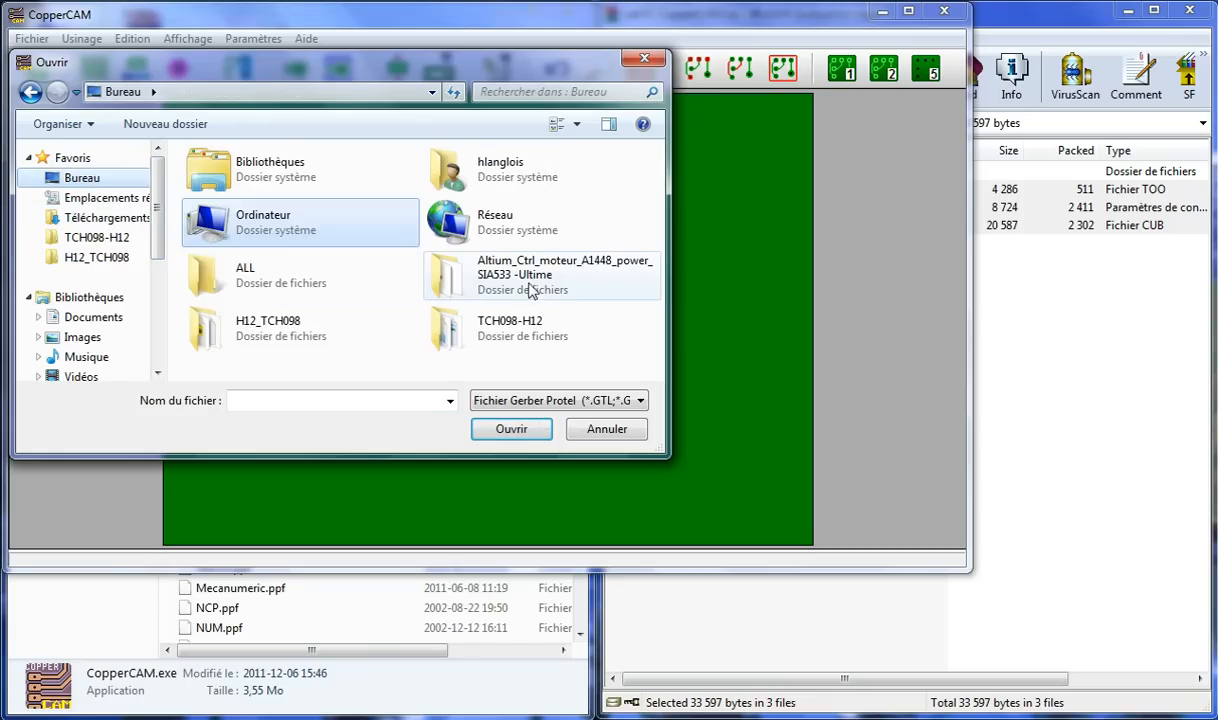
pyautogui.doubleClick(503, 268)
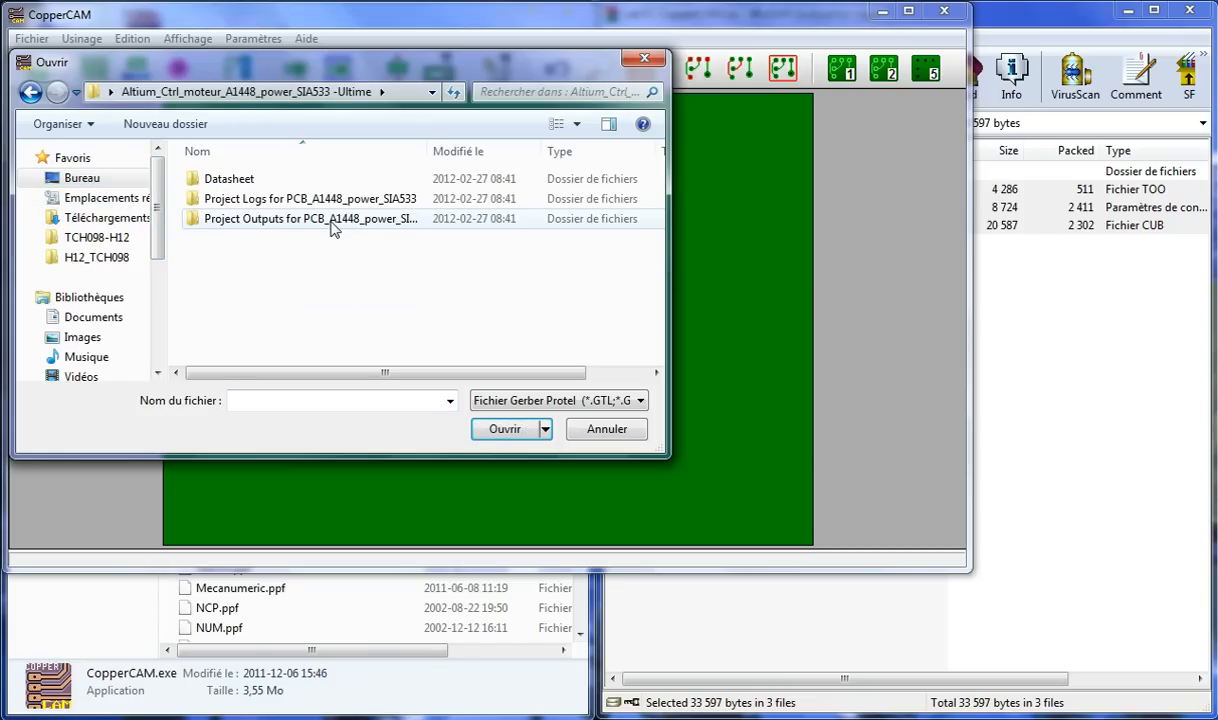
pyautogui.doubleClick(255, 218)
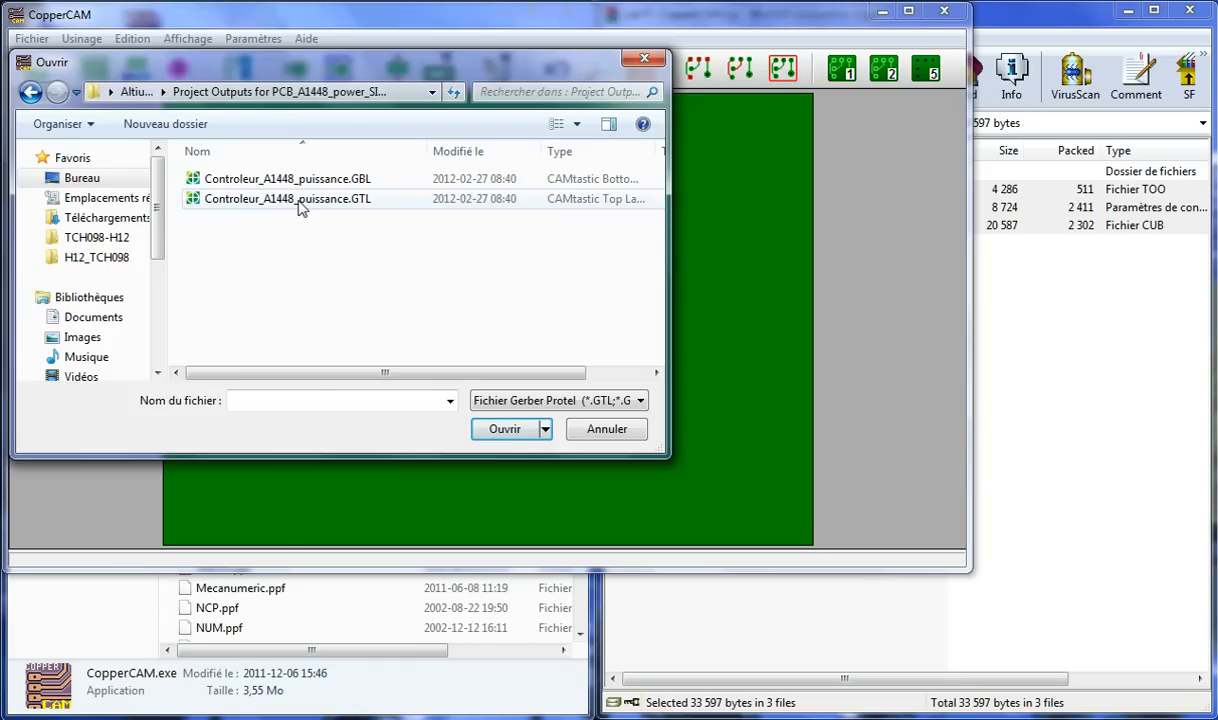
pyautogui.click(288, 199)
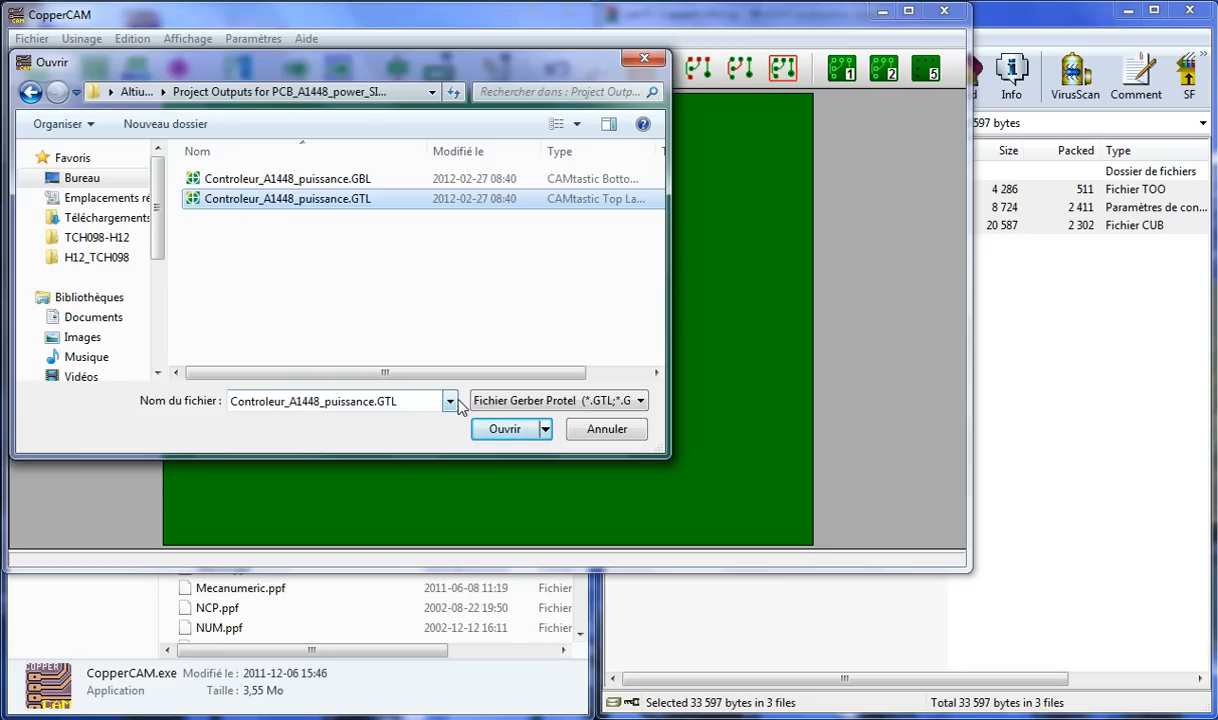
pyautogui.click(504, 430)
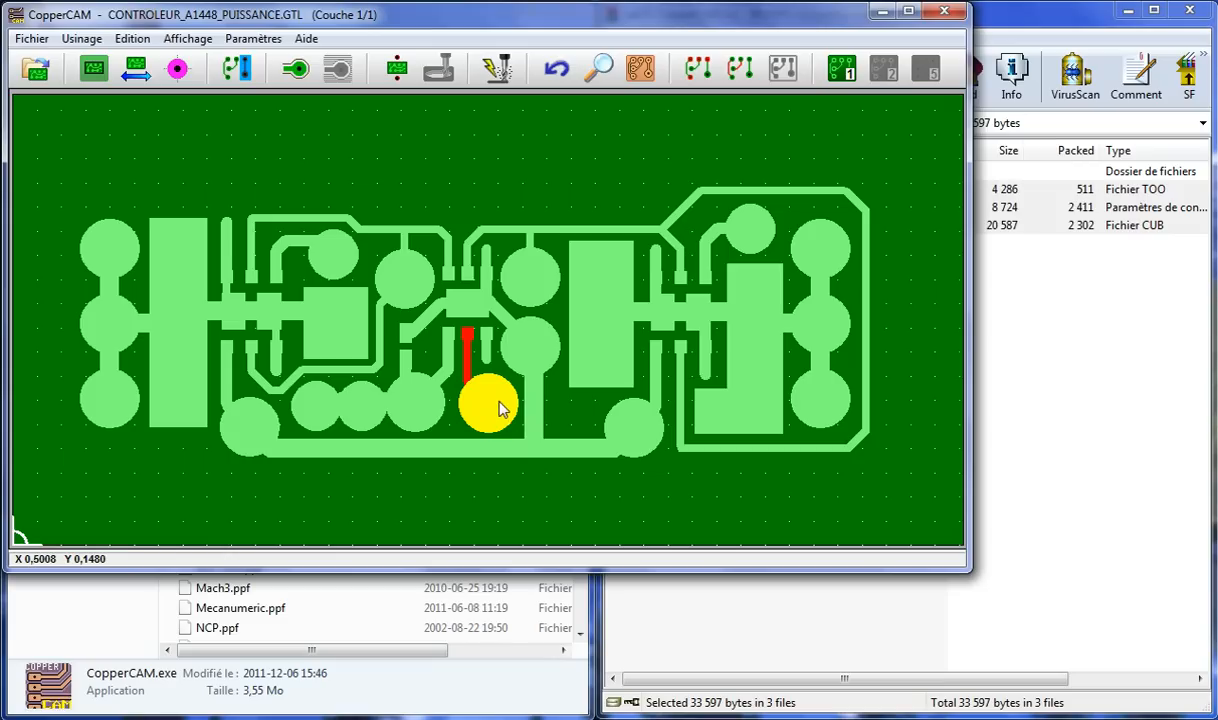
# - Import the drill file Controleur_A1448_puissance.TXT for the circuit and accept the import as valid
pyautogui.click(29, 41)
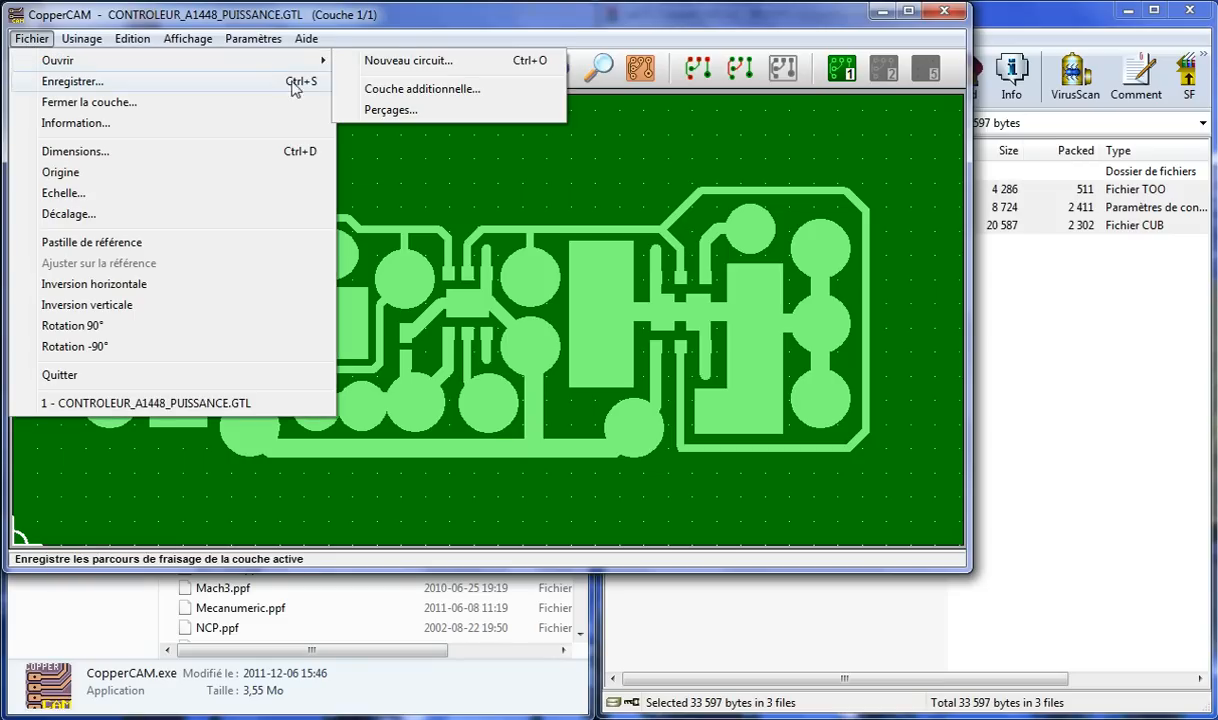
pyautogui.moveTo(323, 68)
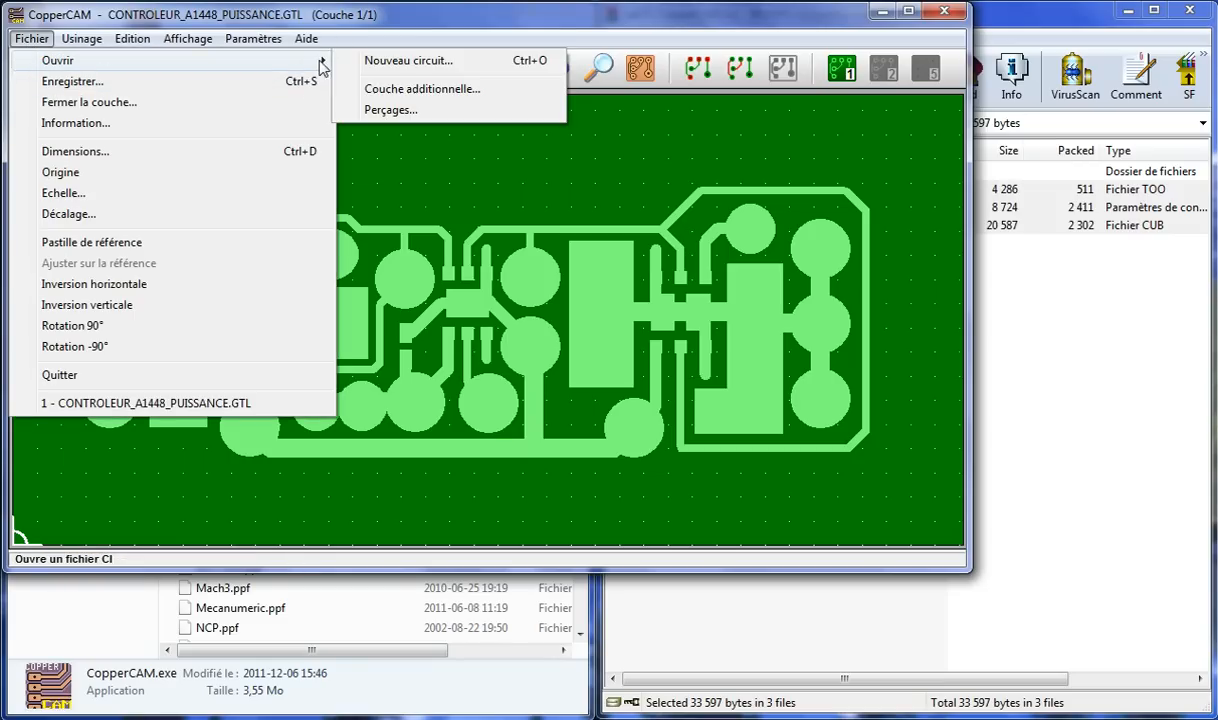
pyautogui.click(388, 112)
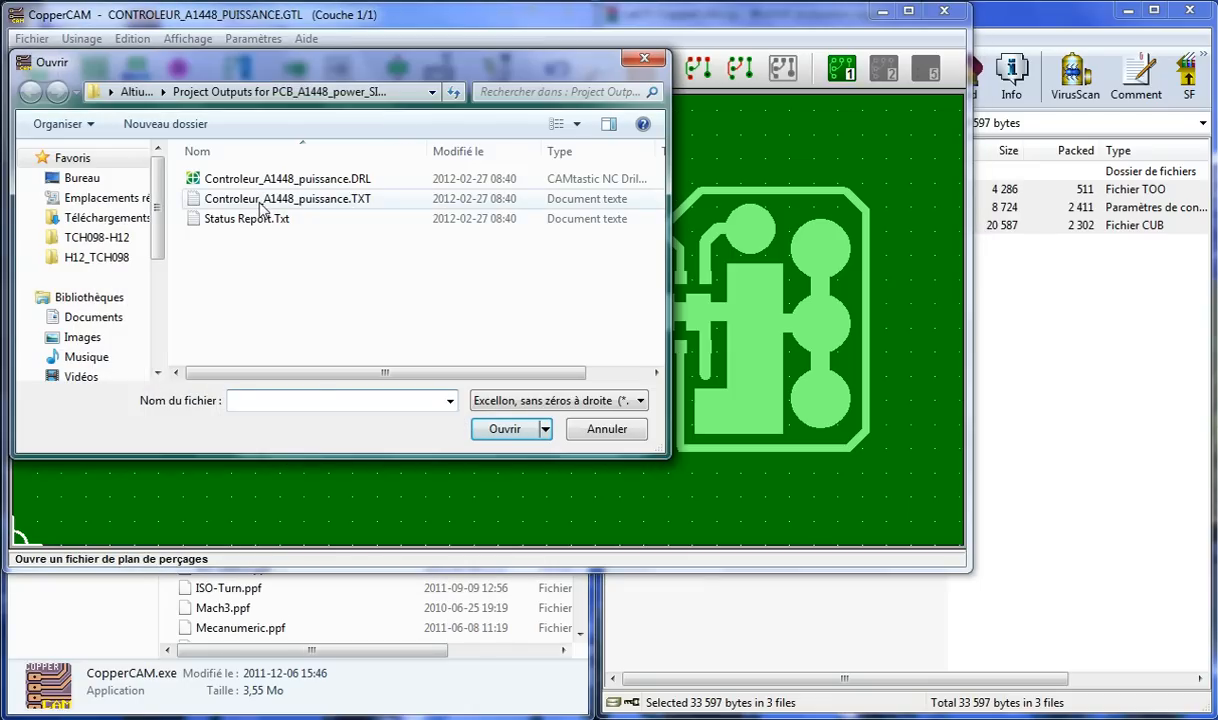
pyautogui.click(263, 200)
pyautogui.click(484, 430)
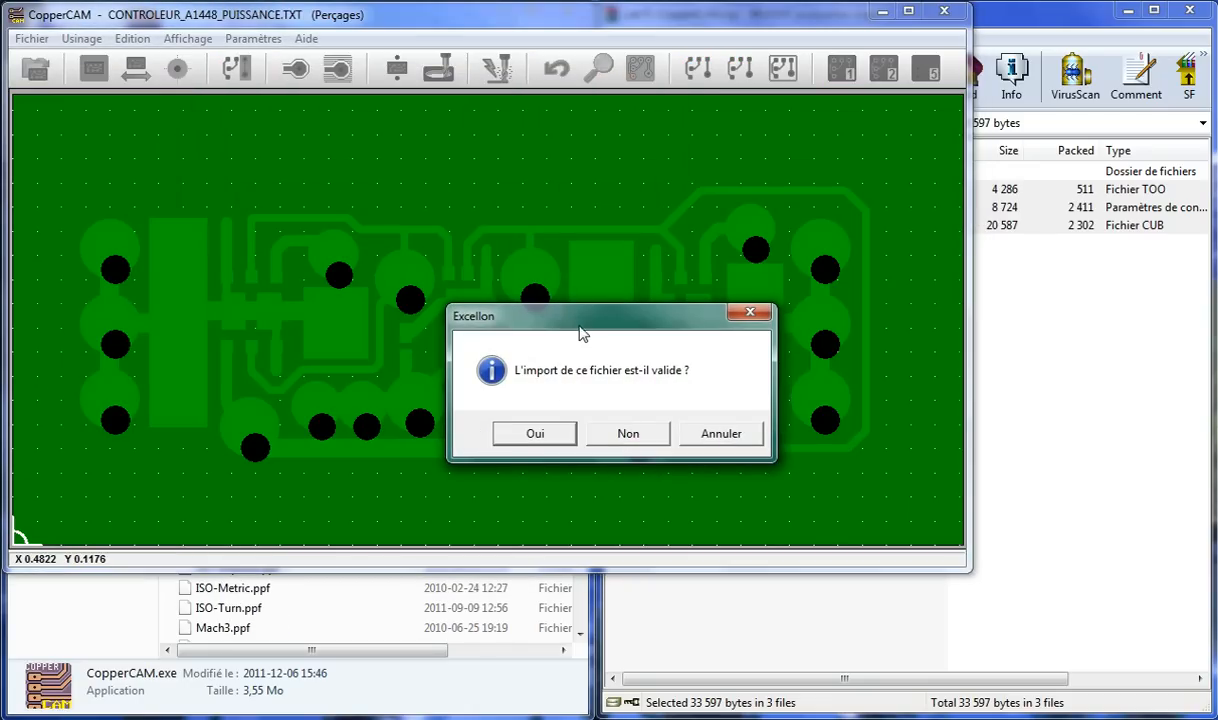
pyautogui.moveTo(582, 322); pyautogui.dragTo(492, 117)
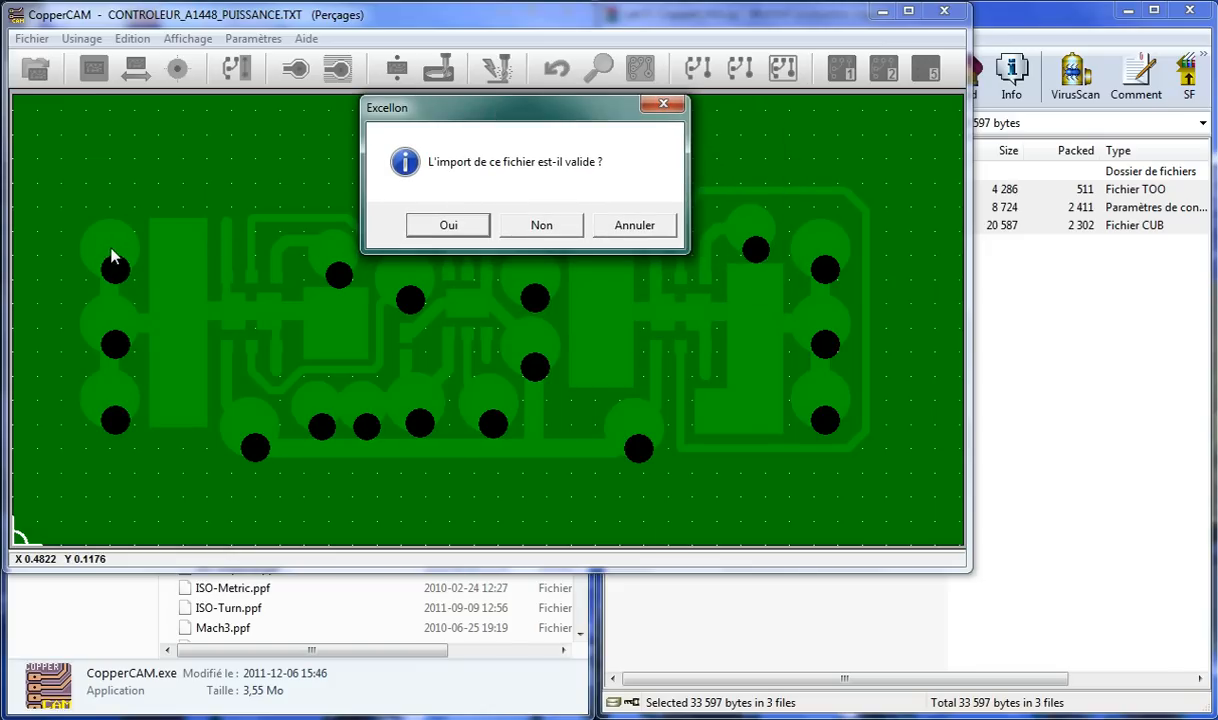
pyautogui.click(449, 227)
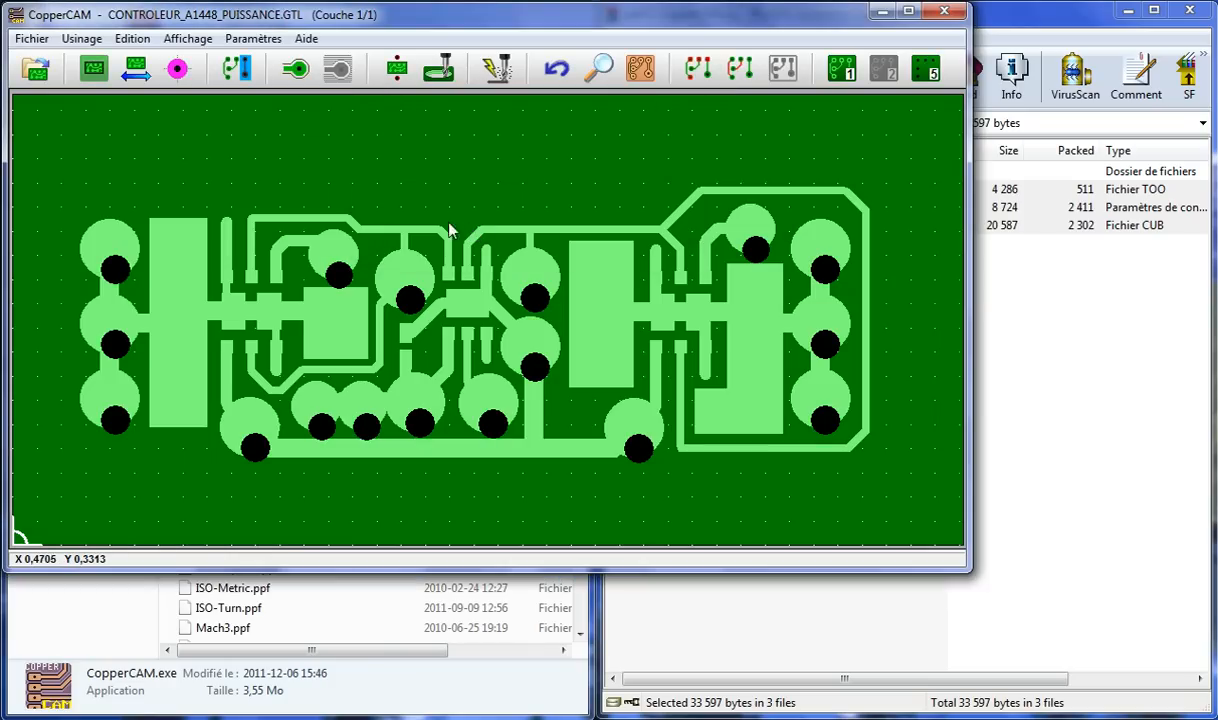
# - Define the upper-left pad of the copper layer as the reference pad
pyautogui.click(32, 38)
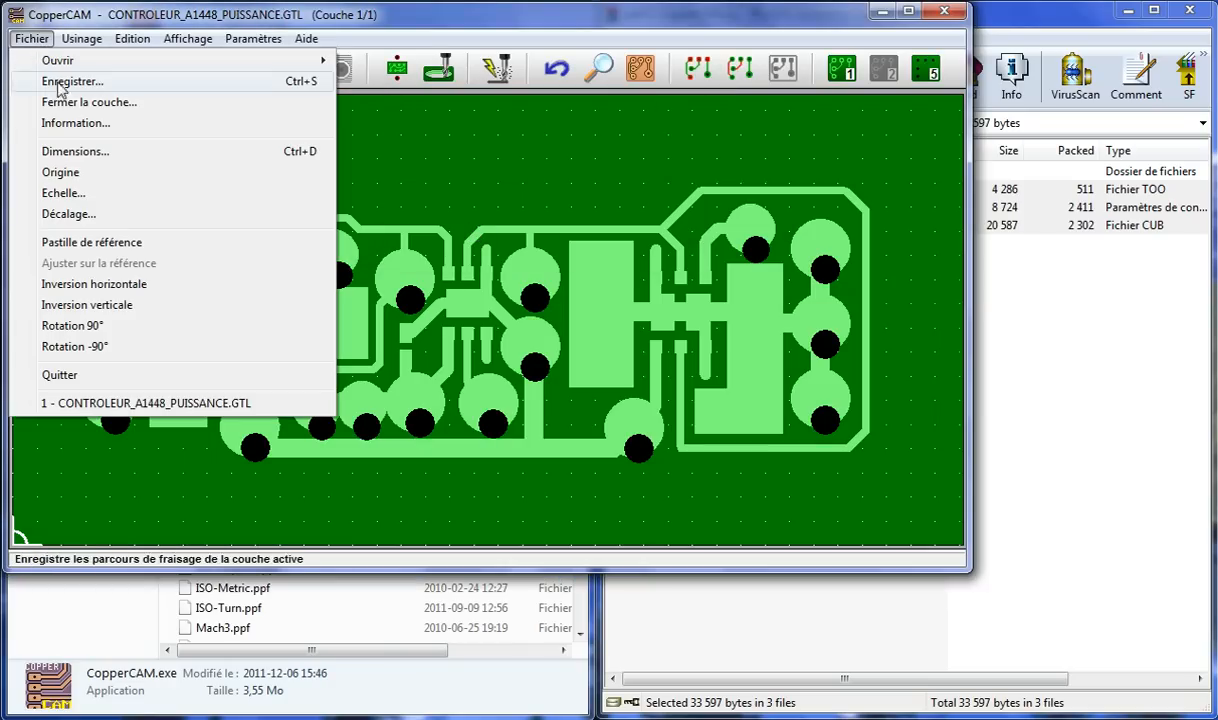
pyautogui.click(100, 248)
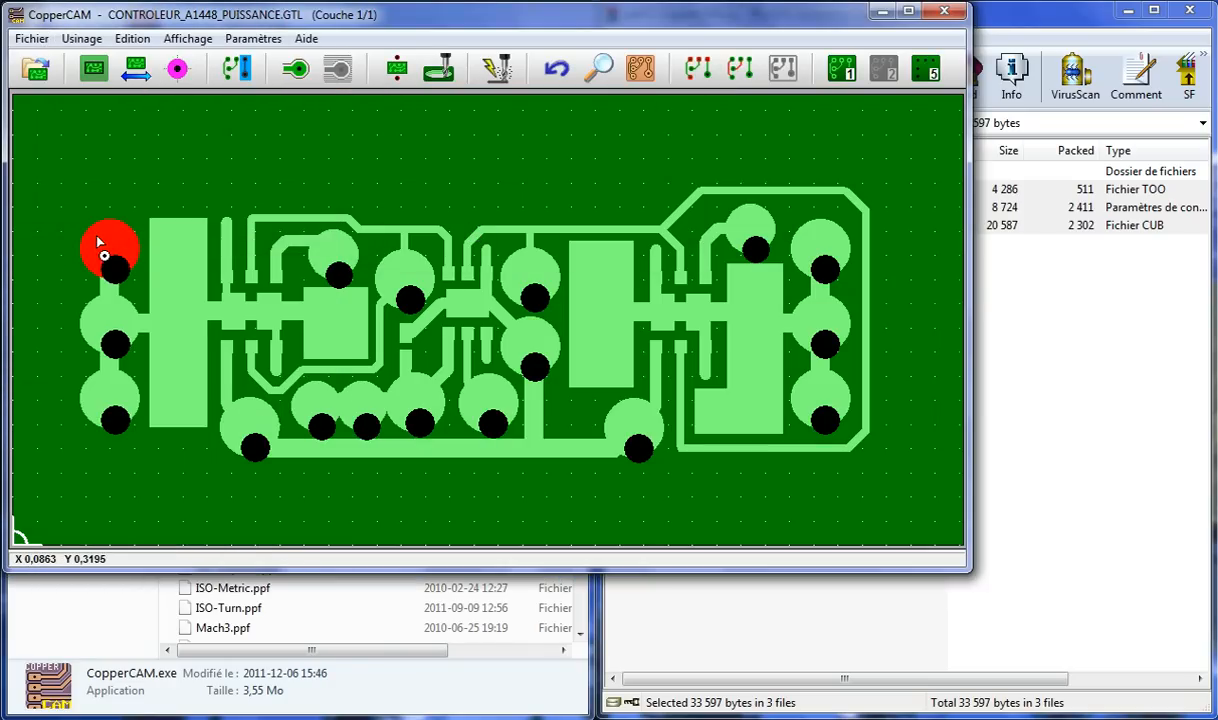
pyautogui.click(93, 222)
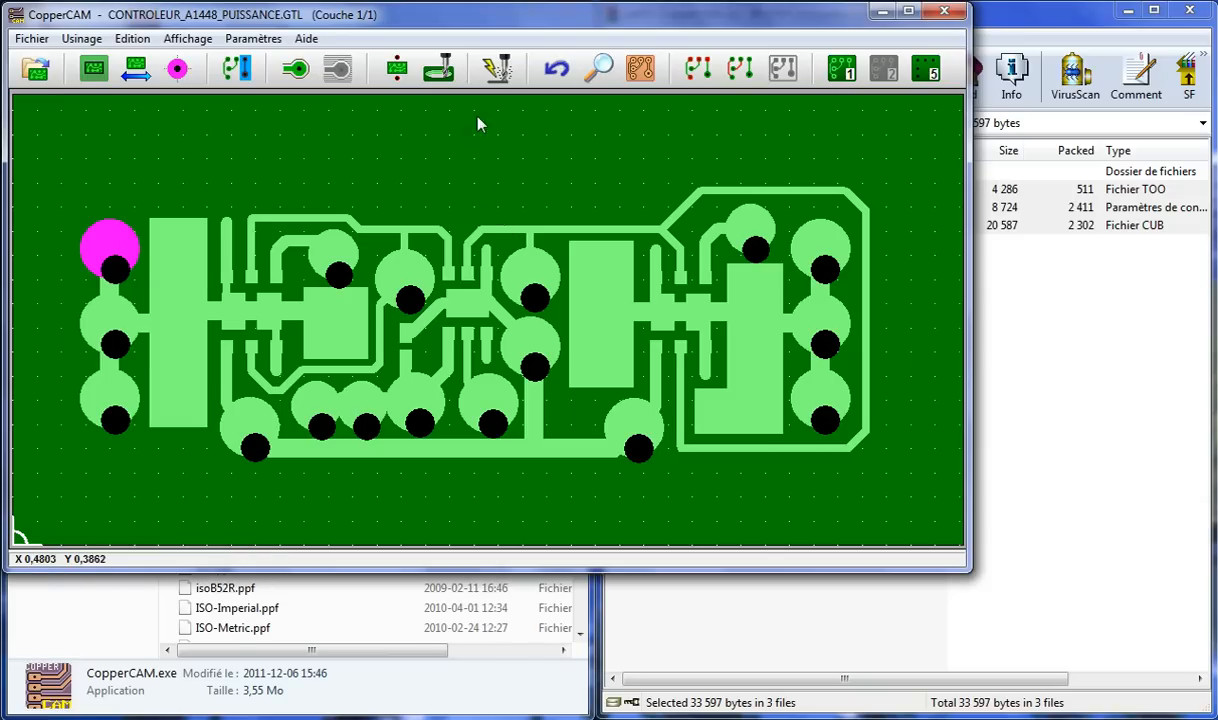
# - Activate drill layer 5 and align its upper-left hole to the reference pad
pyautogui.click(927, 70)
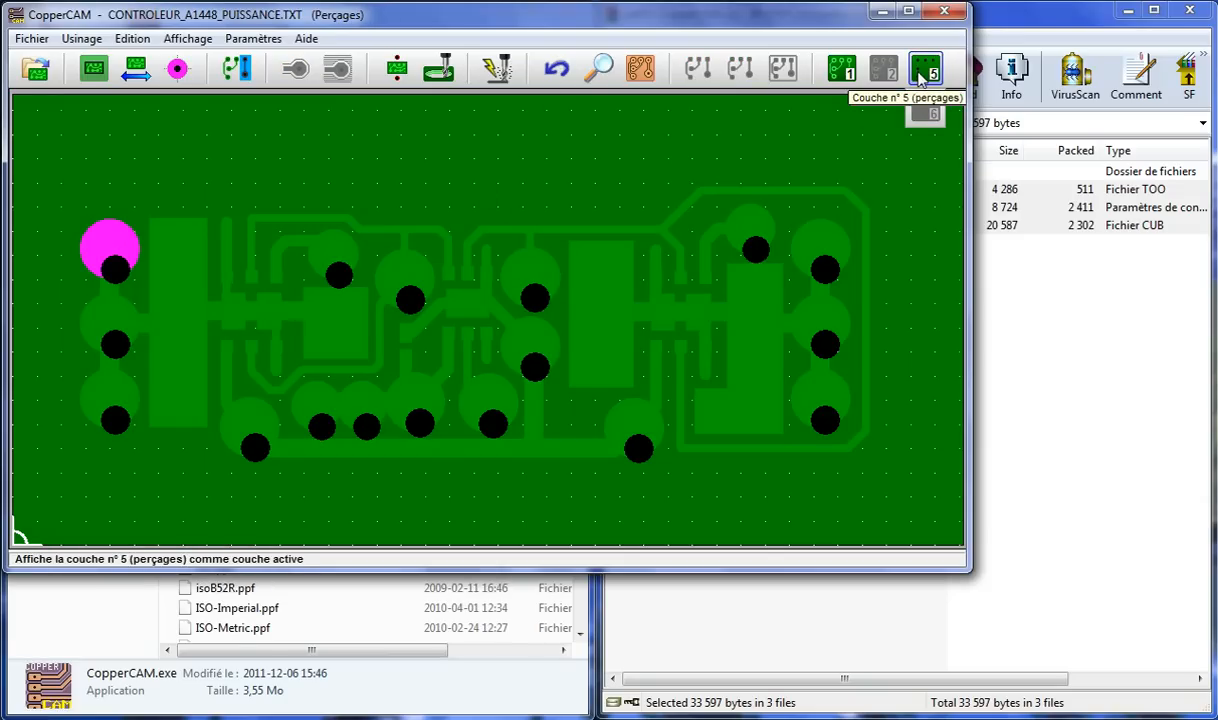
pyautogui.click(34, 39)
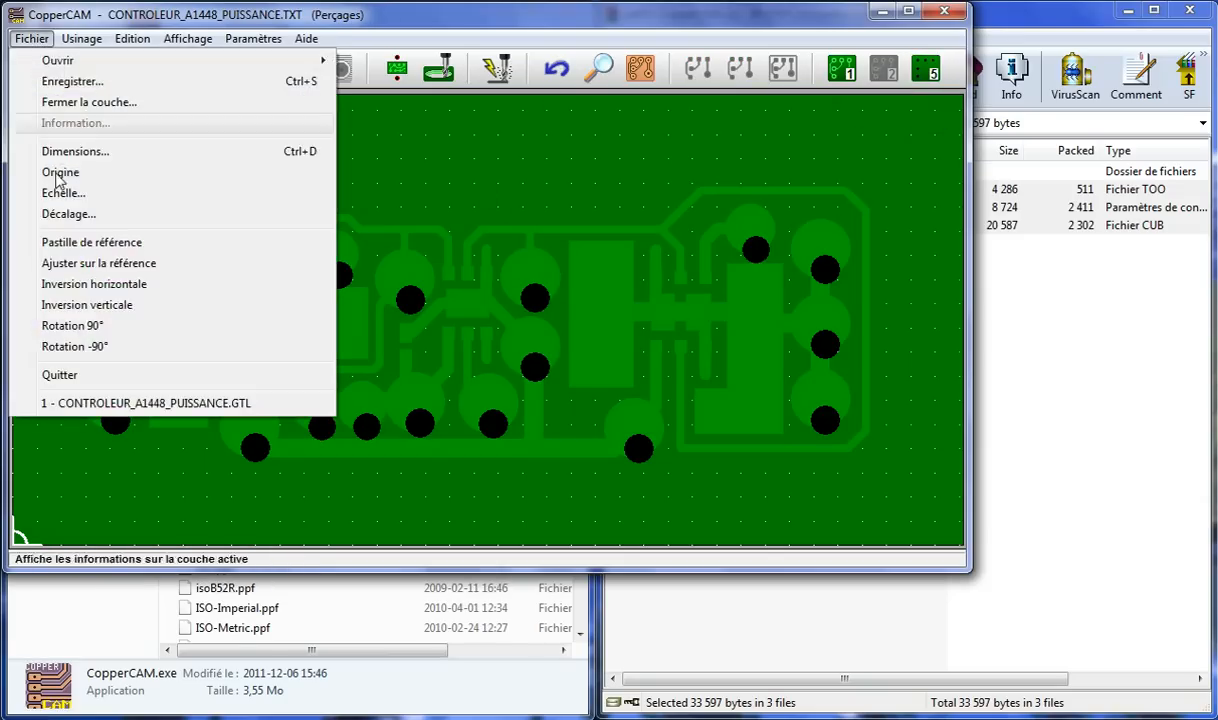
pyautogui.click(87, 265)
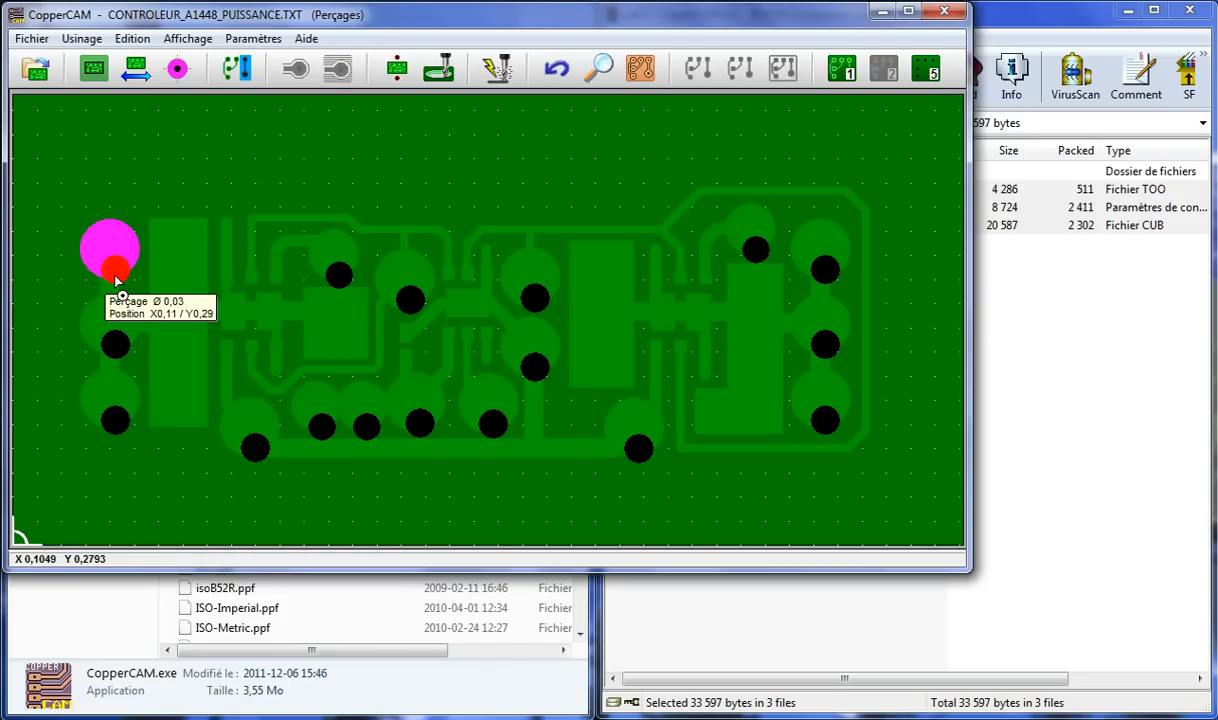
pyautogui.click(115, 280)
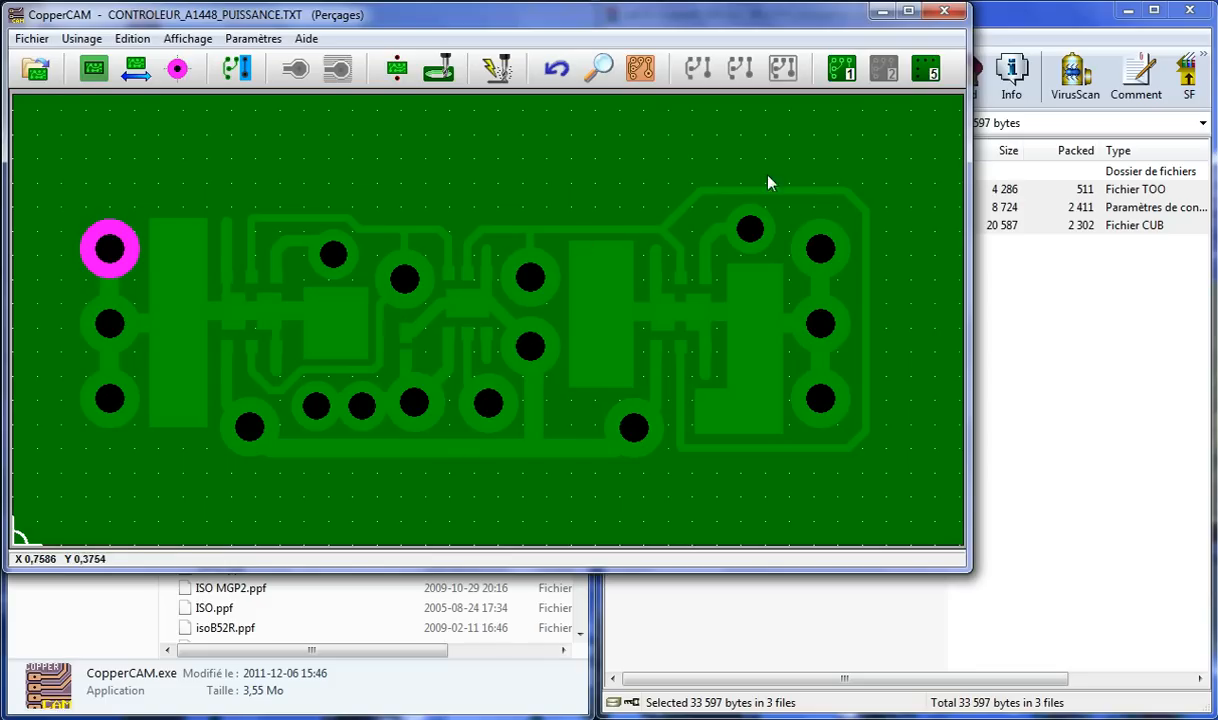
# - Return to layer 1 and calculate the isolation contours with 1 successive contour and 0 extra pad contours, applied to all layers
pyautogui.click(841, 70)
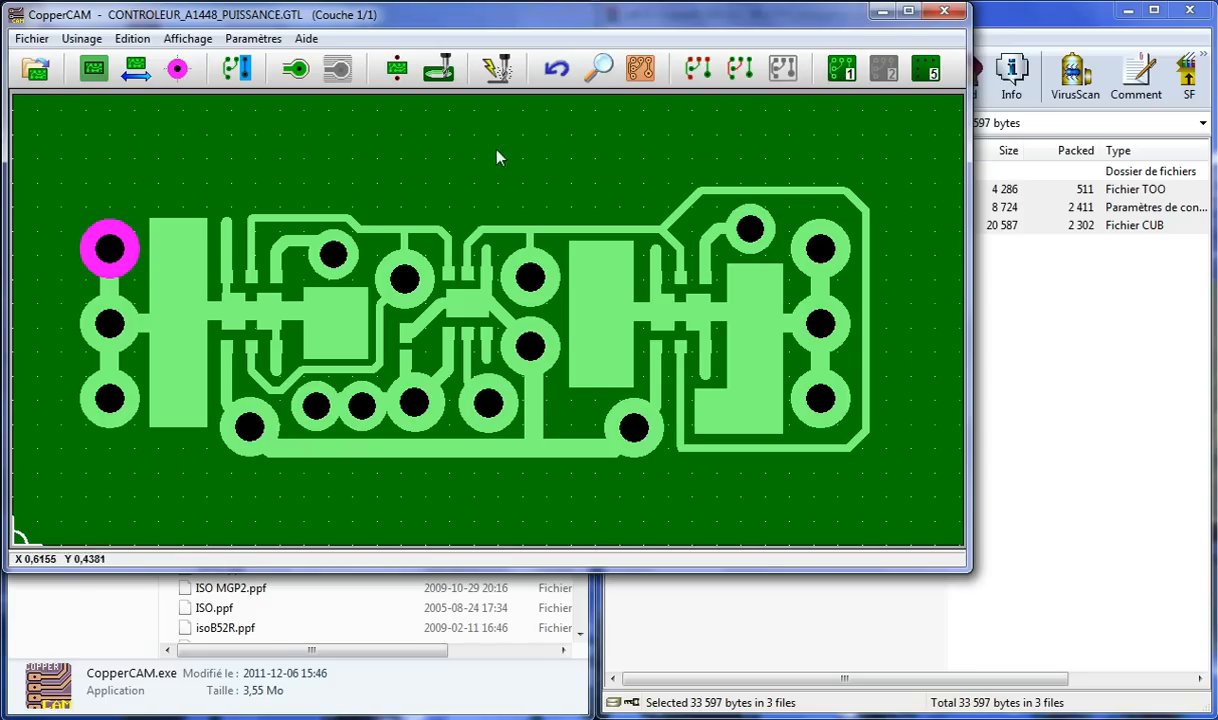
pyautogui.moveTo(296, 76)
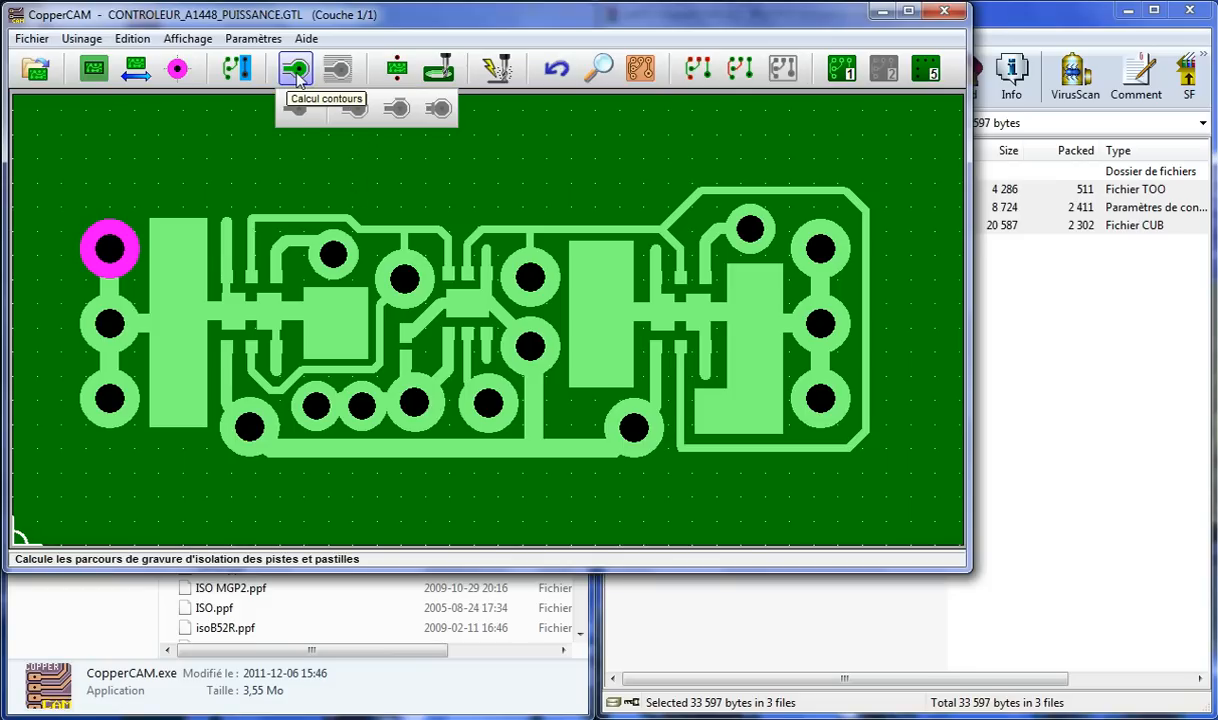
pyautogui.click(296, 76)
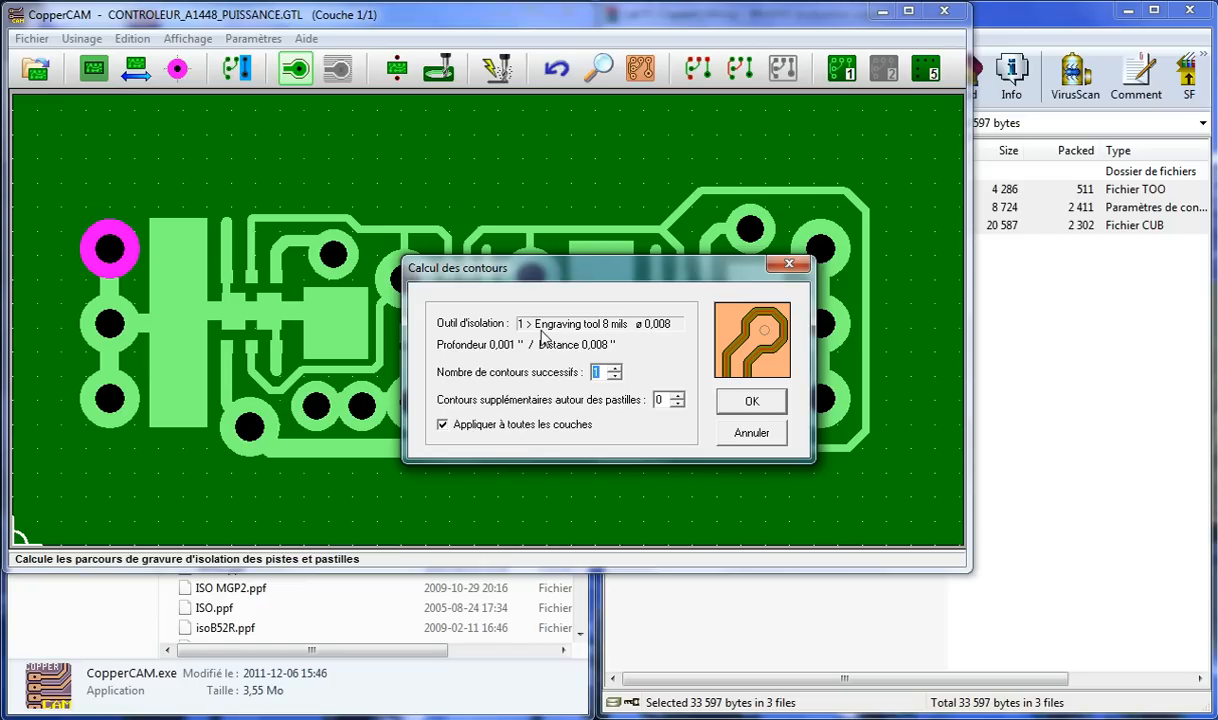
pyautogui.click(749, 402)
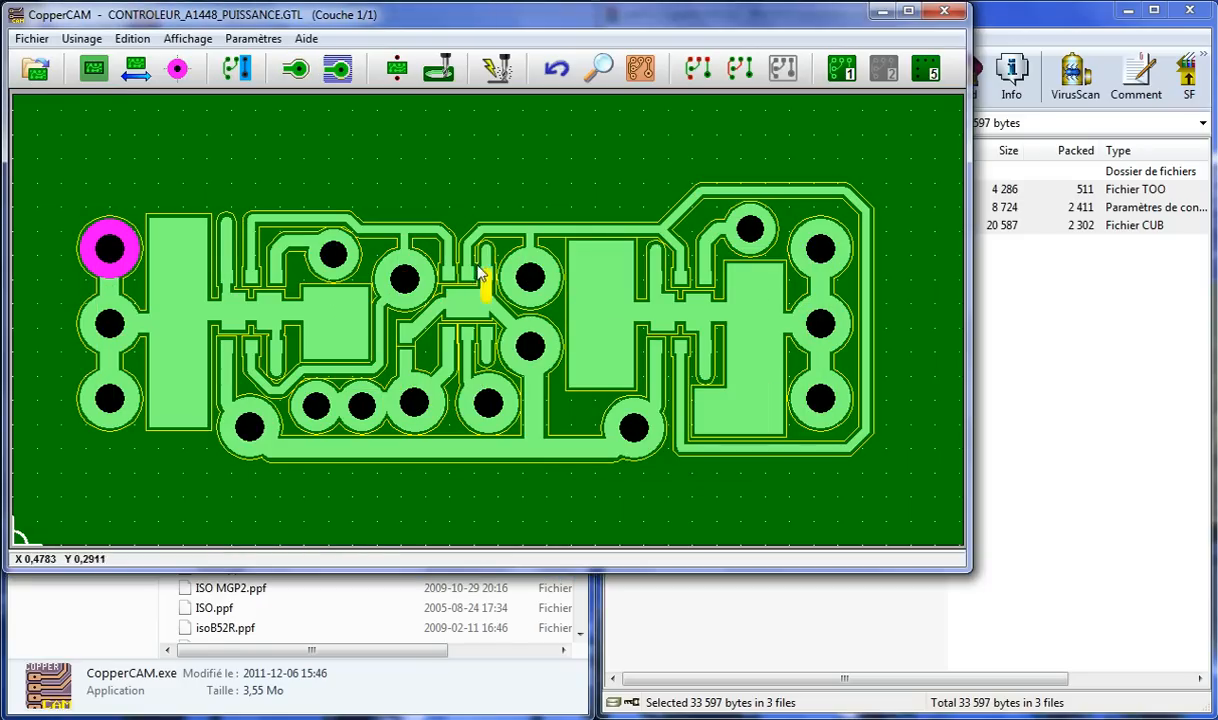
pyautogui.click(538, 290)
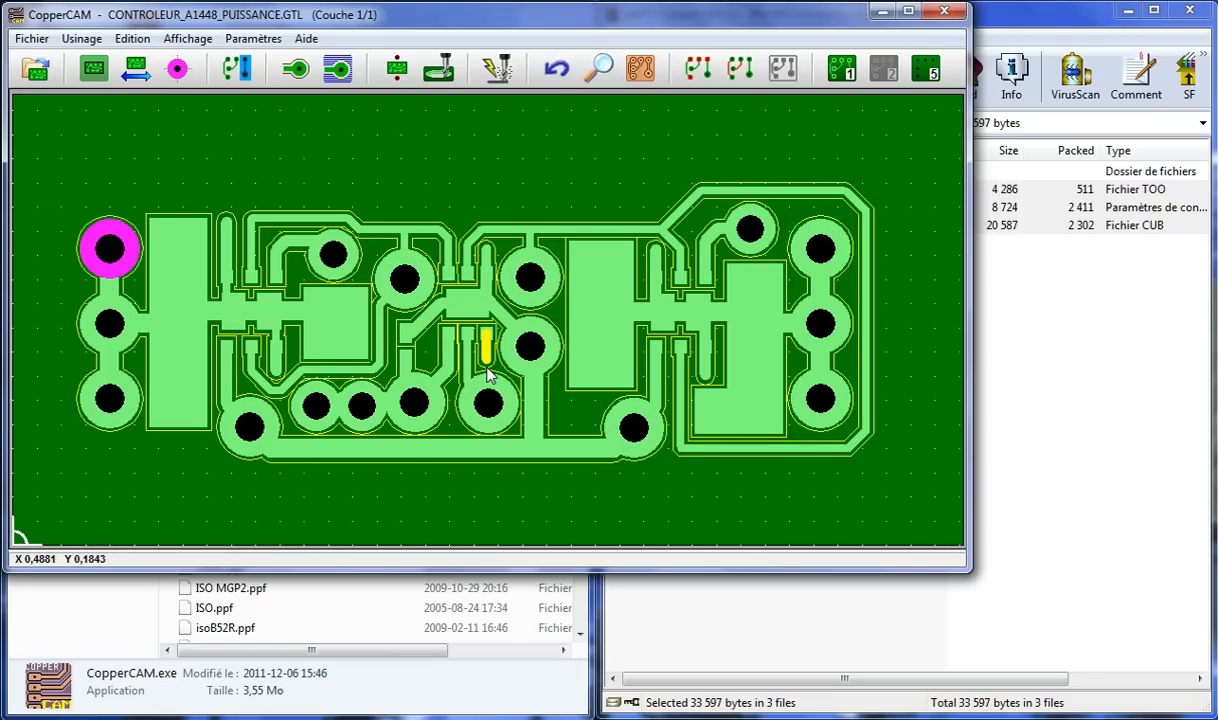
pyautogui.moveTo(489, 373)
# - Calculate the hatching paths for the entire board with the hatches linked together, and check the rendered preview of the milled copper
pyautogui.click(285, 74)
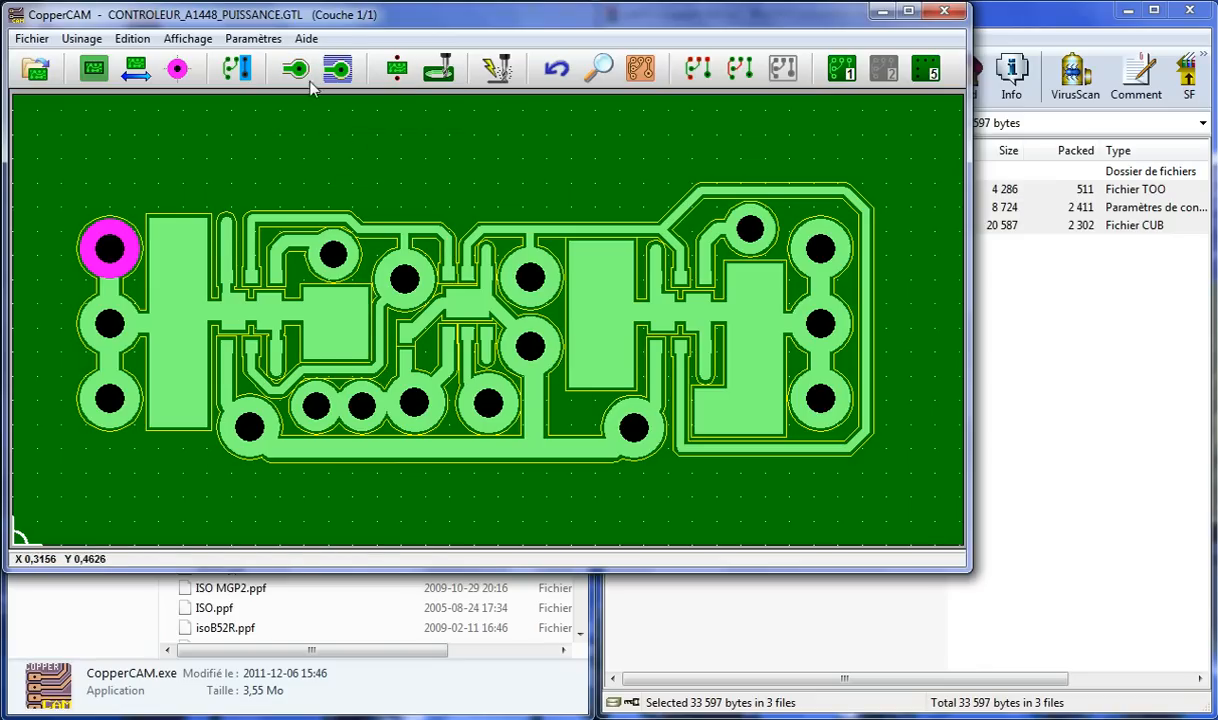
pyautogui.moveTo(303, 78)
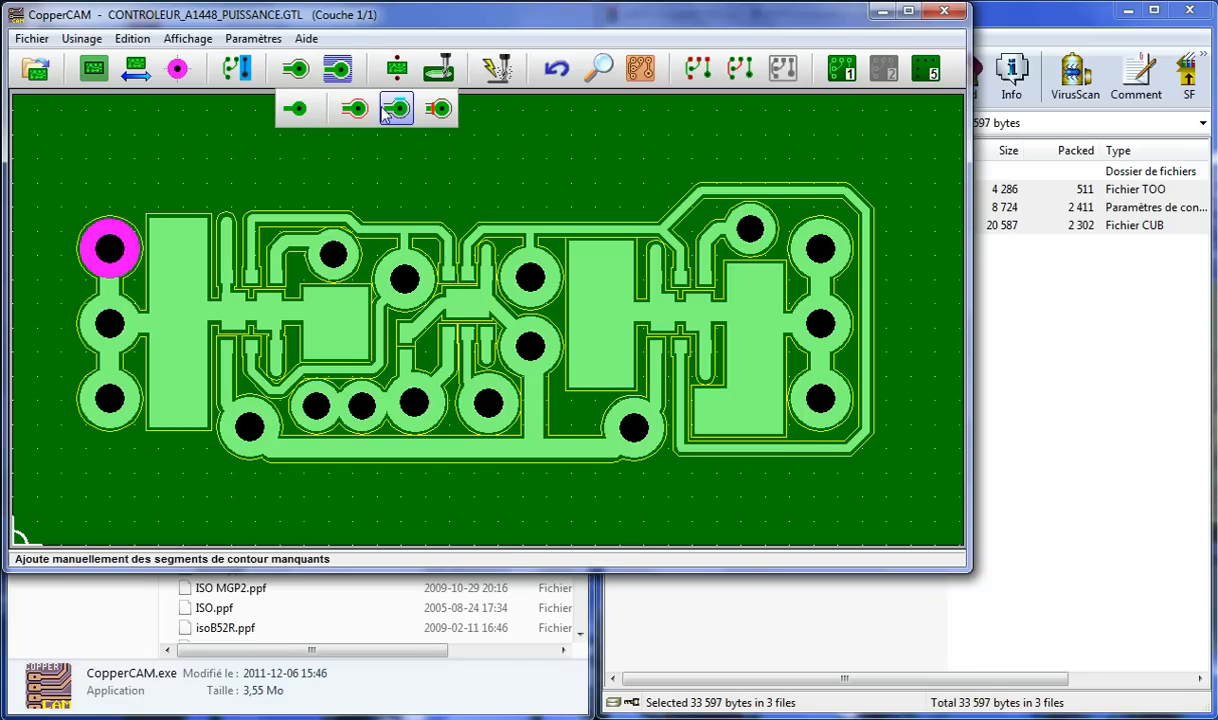
pyautogui.moveTo(341, 68)
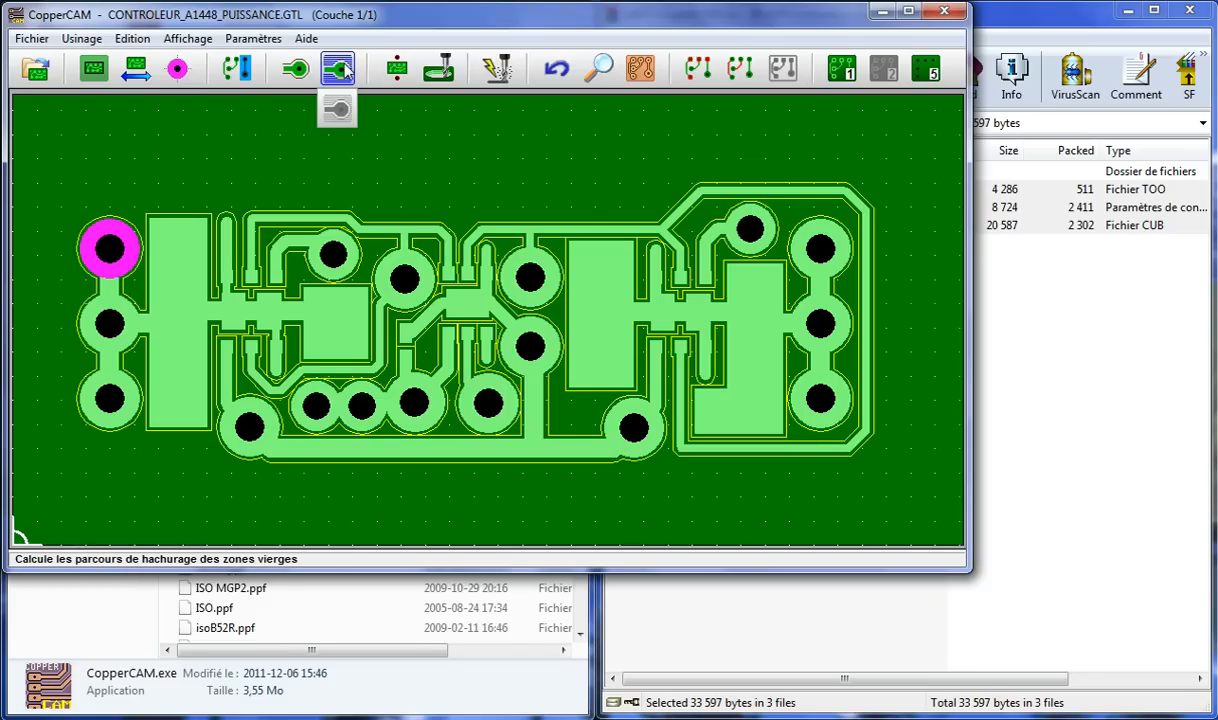
pyautogui.click(341, 68)
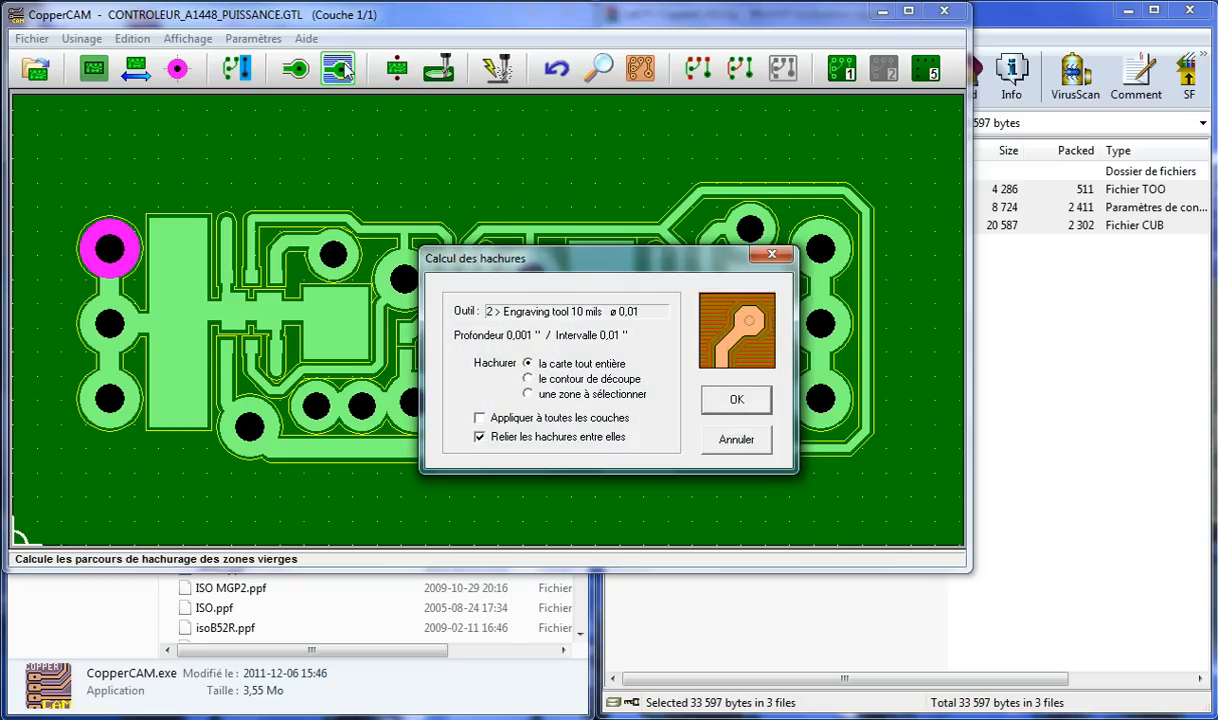
pyautogui.click(737, 399)
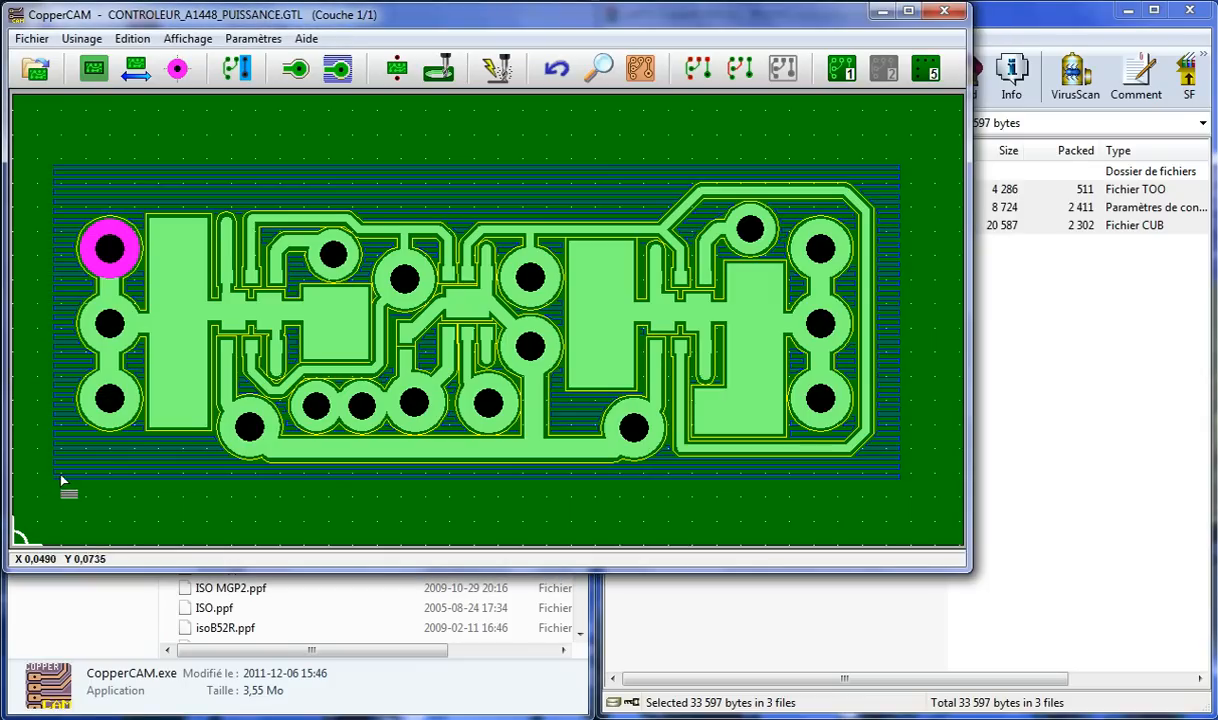
pyautogui.click(641, 72)
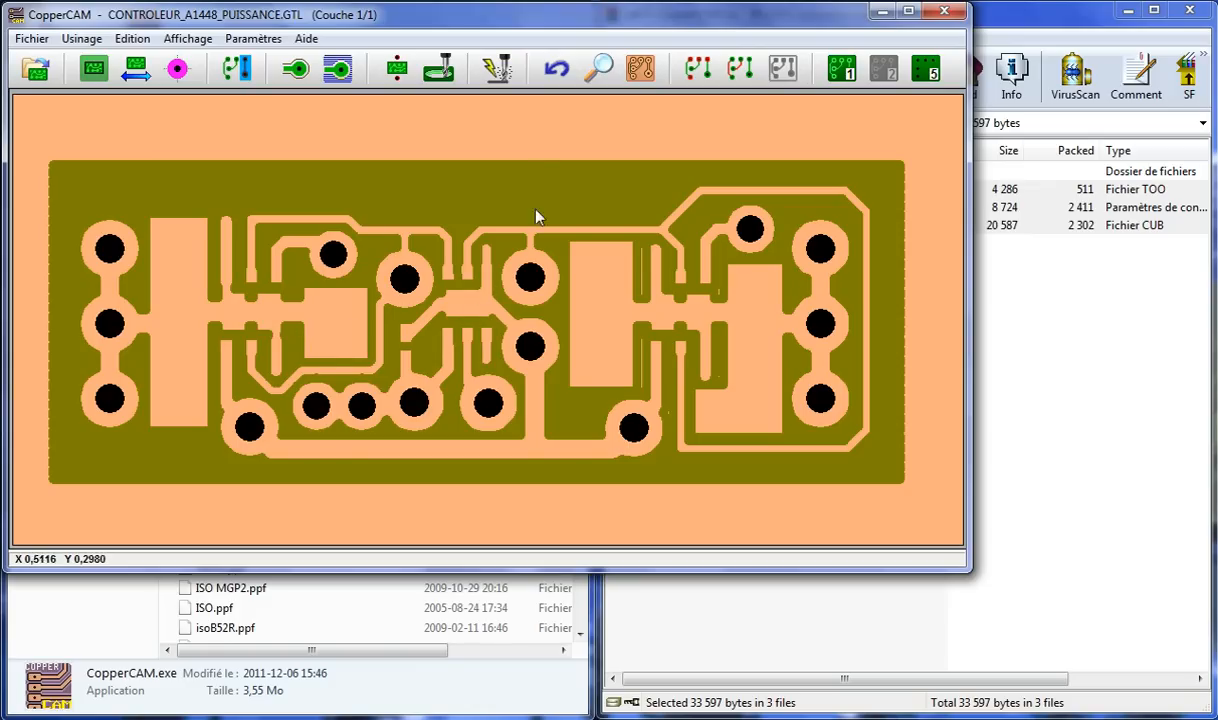
pyautogui.click(641, 69)
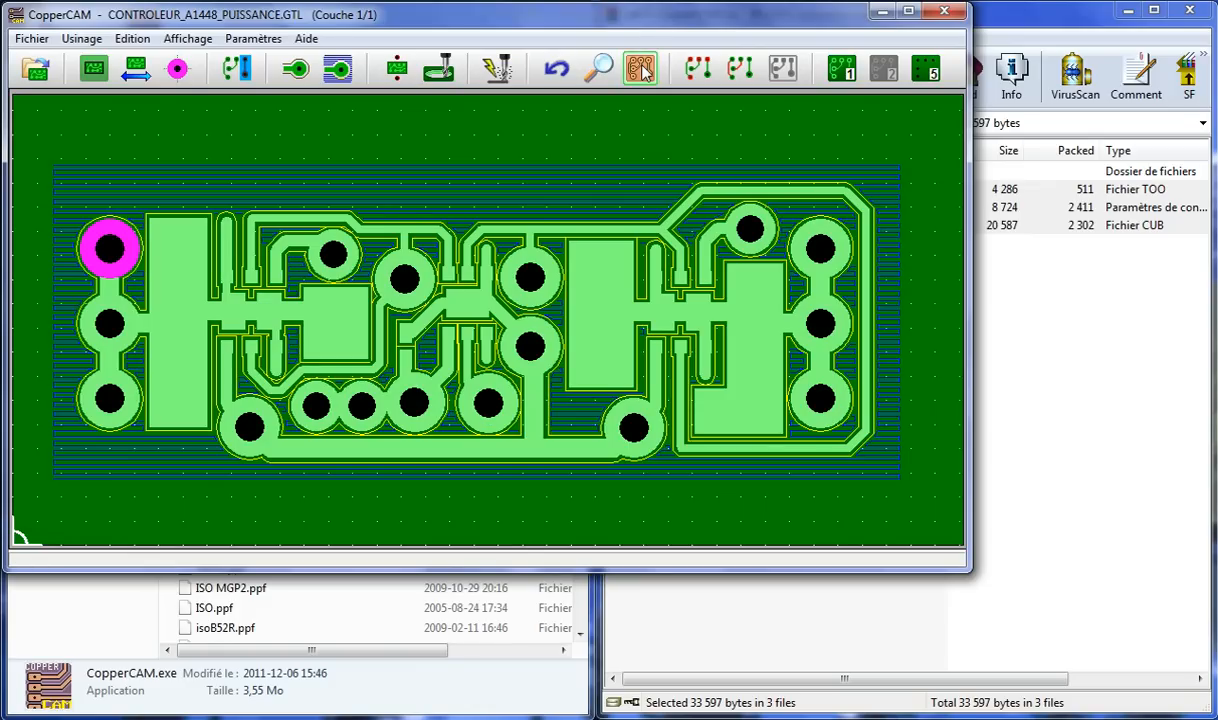
# - Review the active engraving, hatching, cutout, centring and drilling tools with their depths and speeds, and accept the settings
pyautogui.click(265, 40)
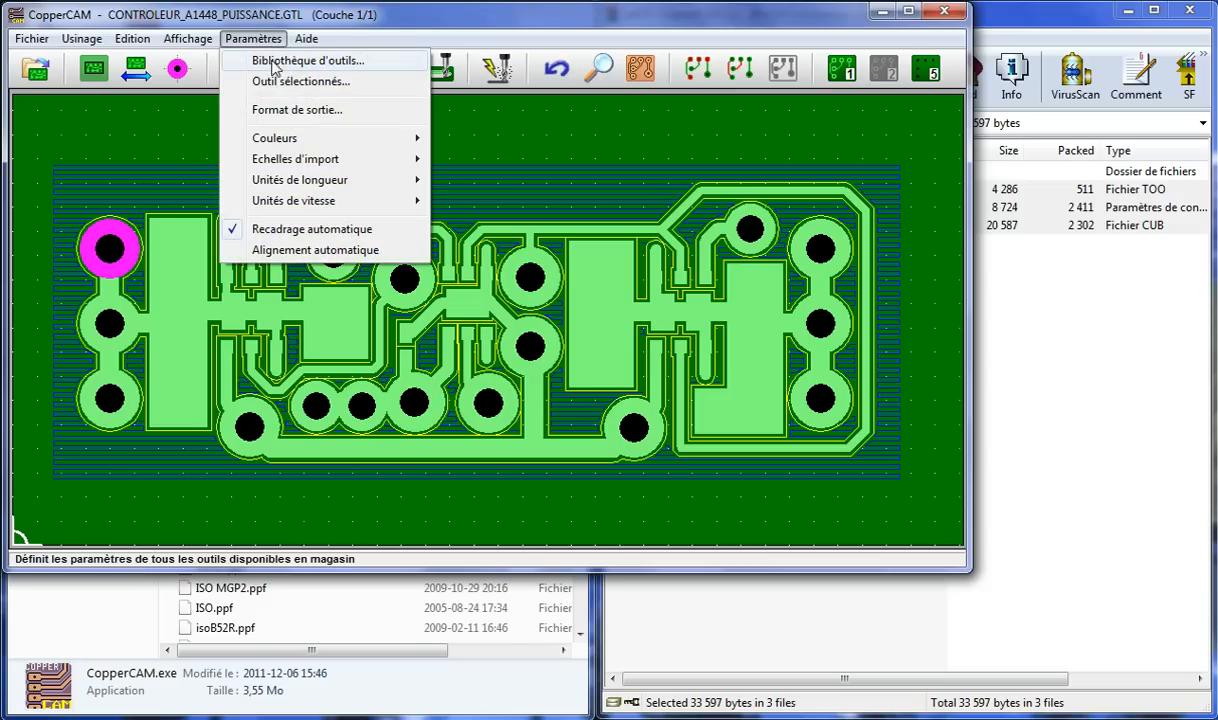
pyautogui.click(266, 83)
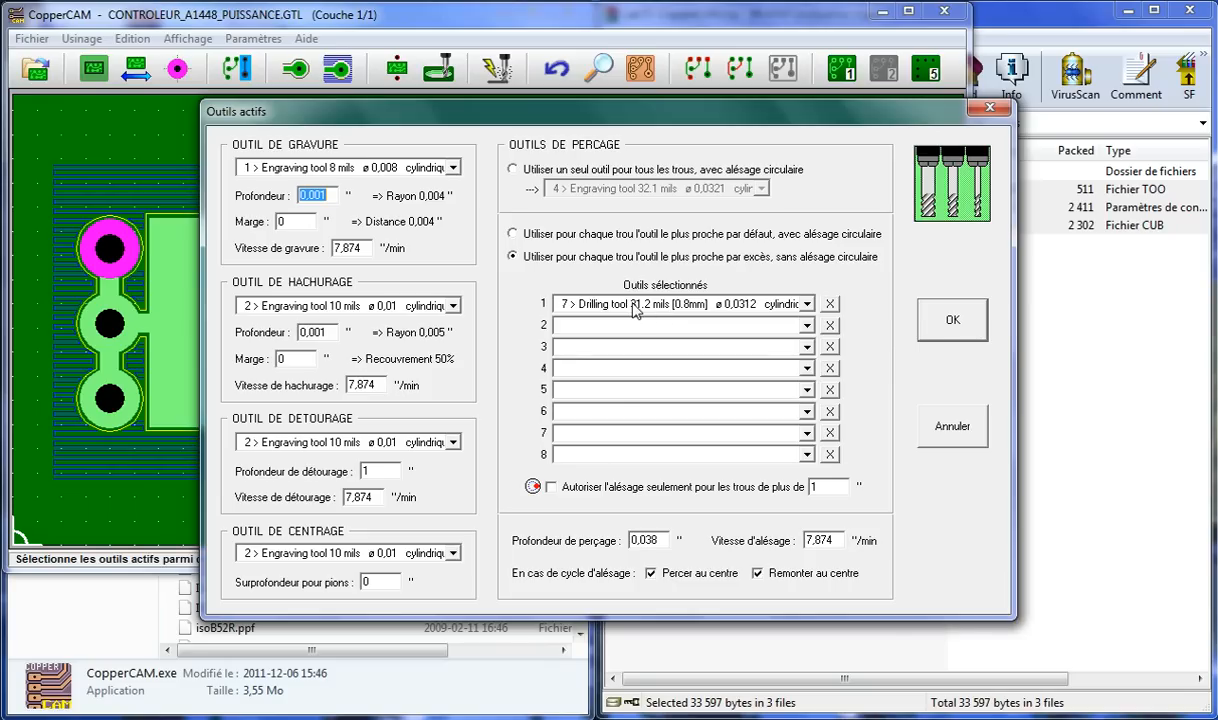
pyautogui.click(955, 322)
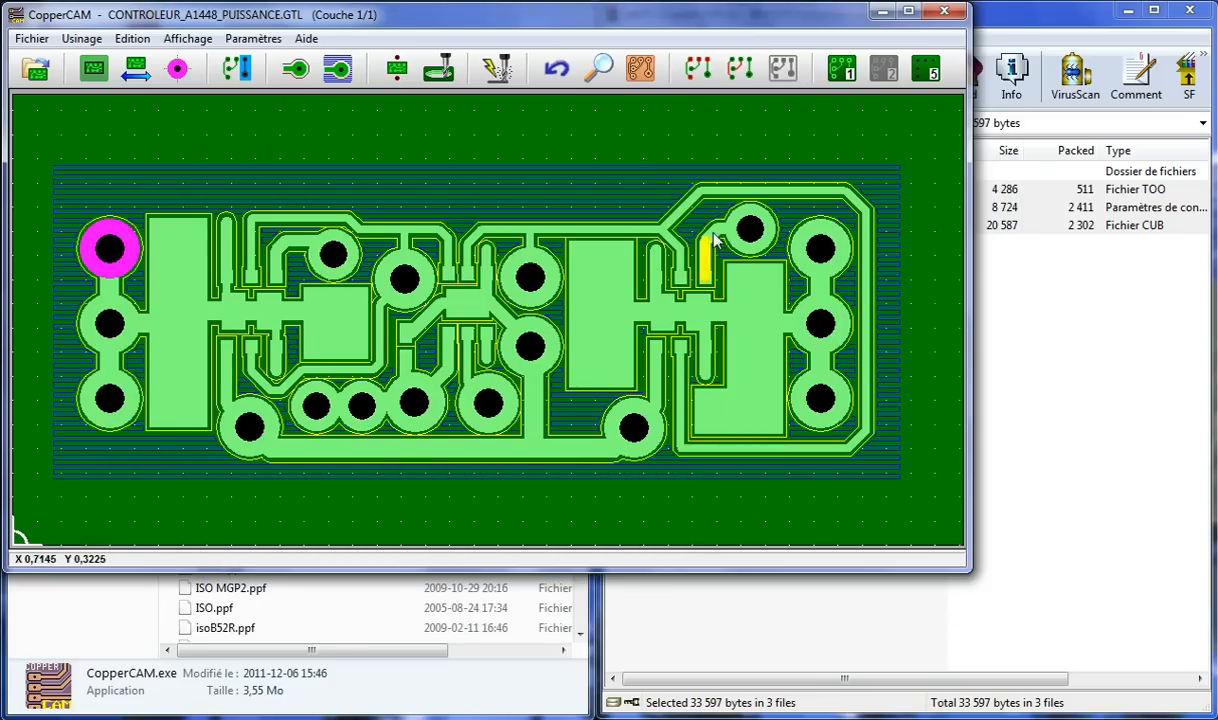
# - Generate the final output with drilling, layer 1 engraving and layer 1 hatching, using the white cross as XY zero and circuit surface as Z zero
pyautogui.click(497, 70)
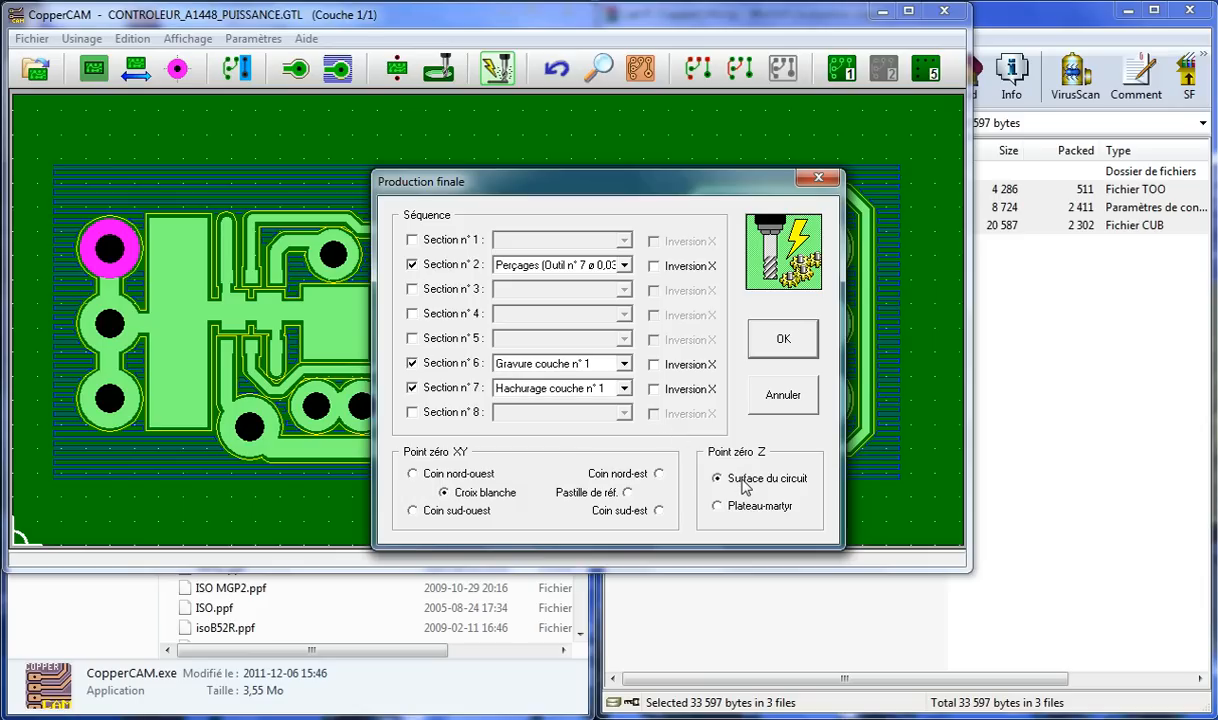
pyautogui.click(780, 341)
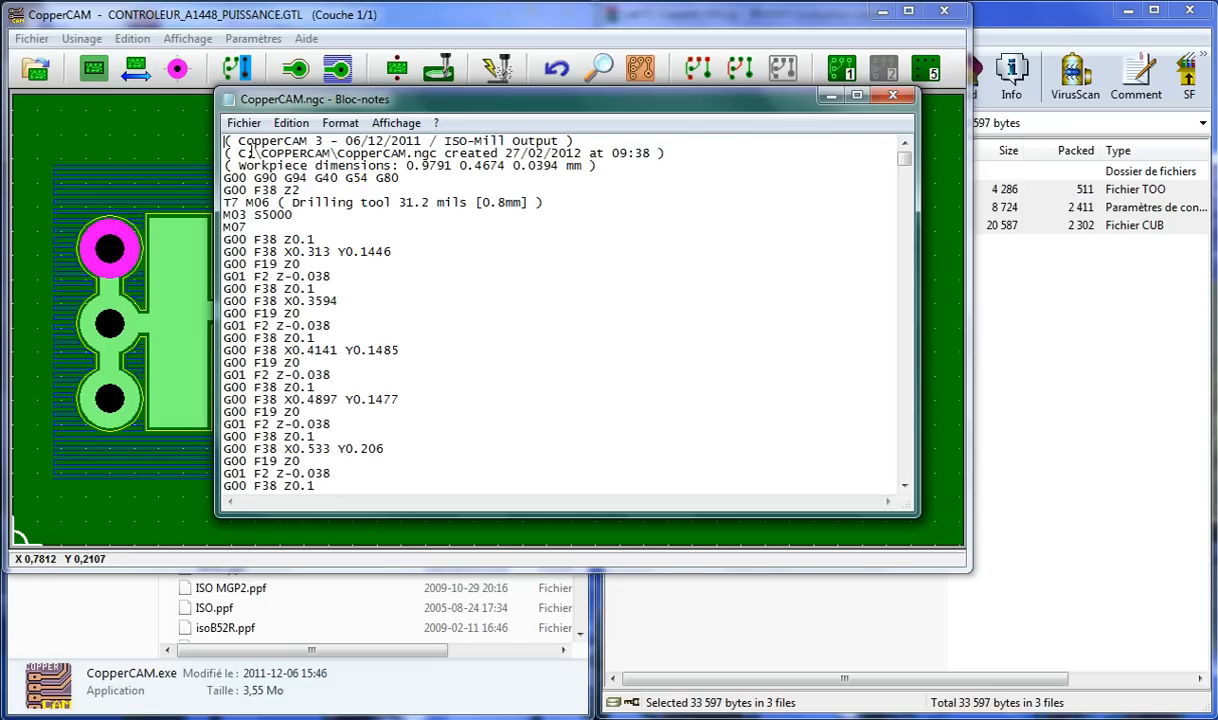
# - Save a copy of the generated G-code as CopperCAM.ngc on the Lexar (E:) drive, replacing the existing file
pyautogui.click(243, 122)
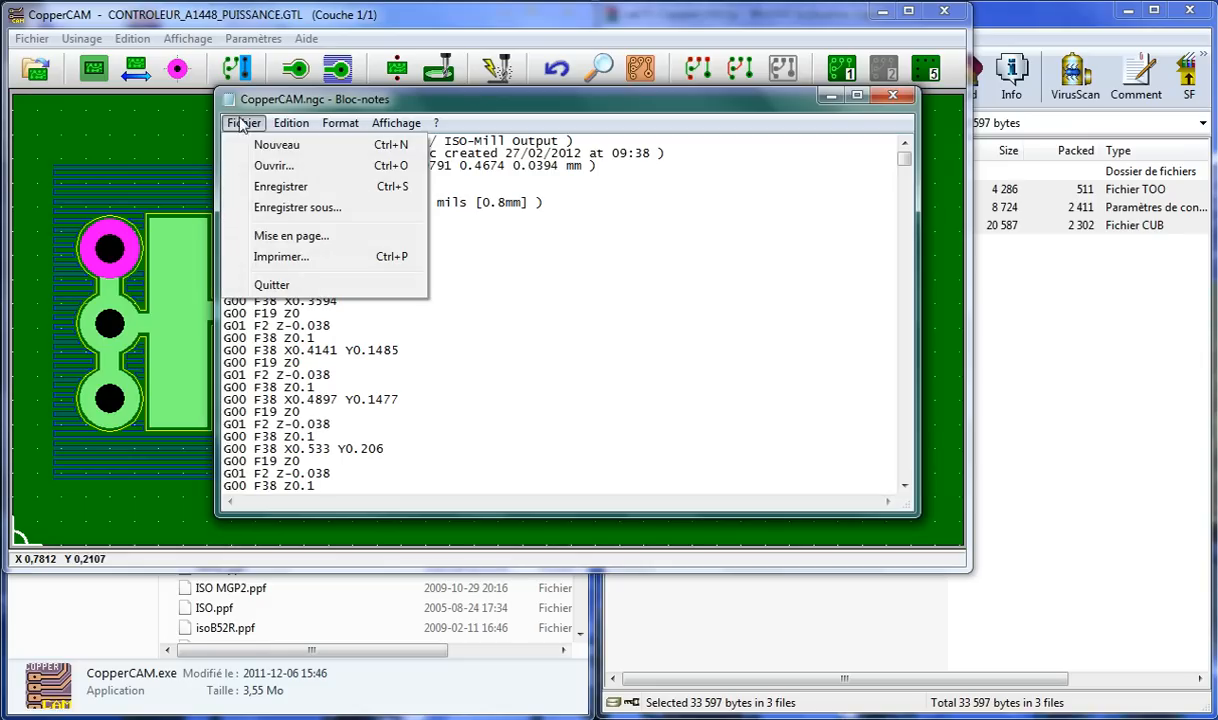
pyautogui.click(281, 209)
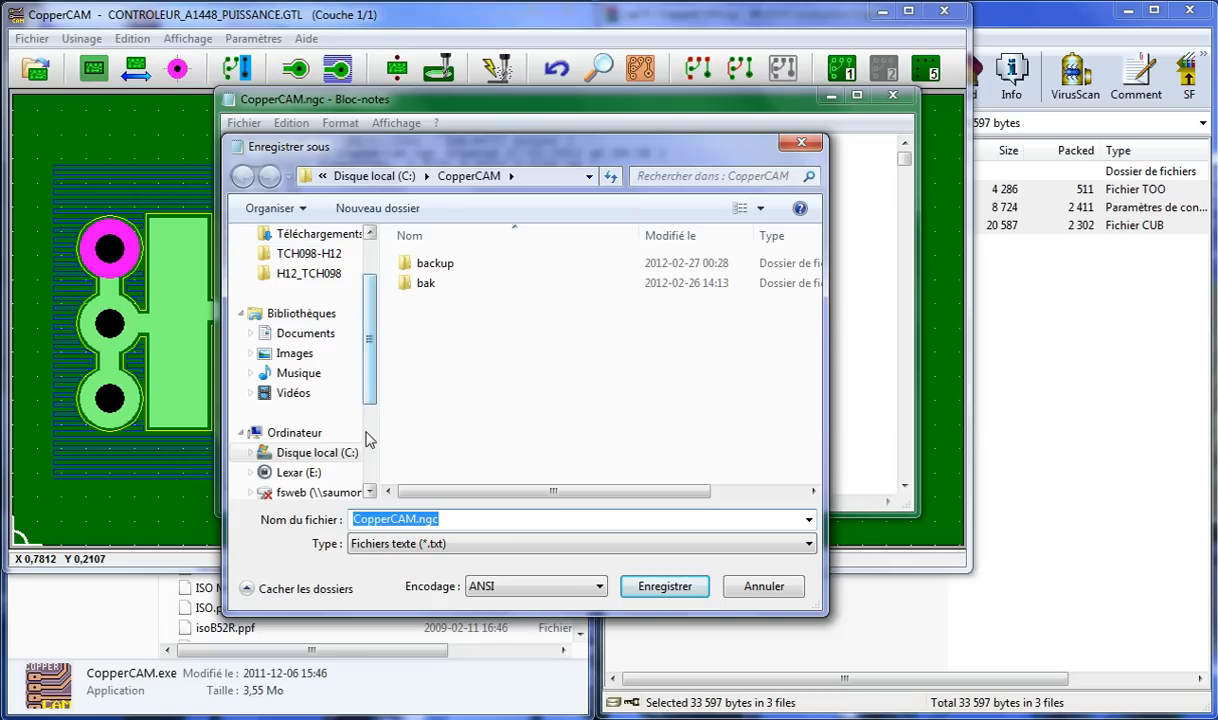
pyautogui.click(298, 472)
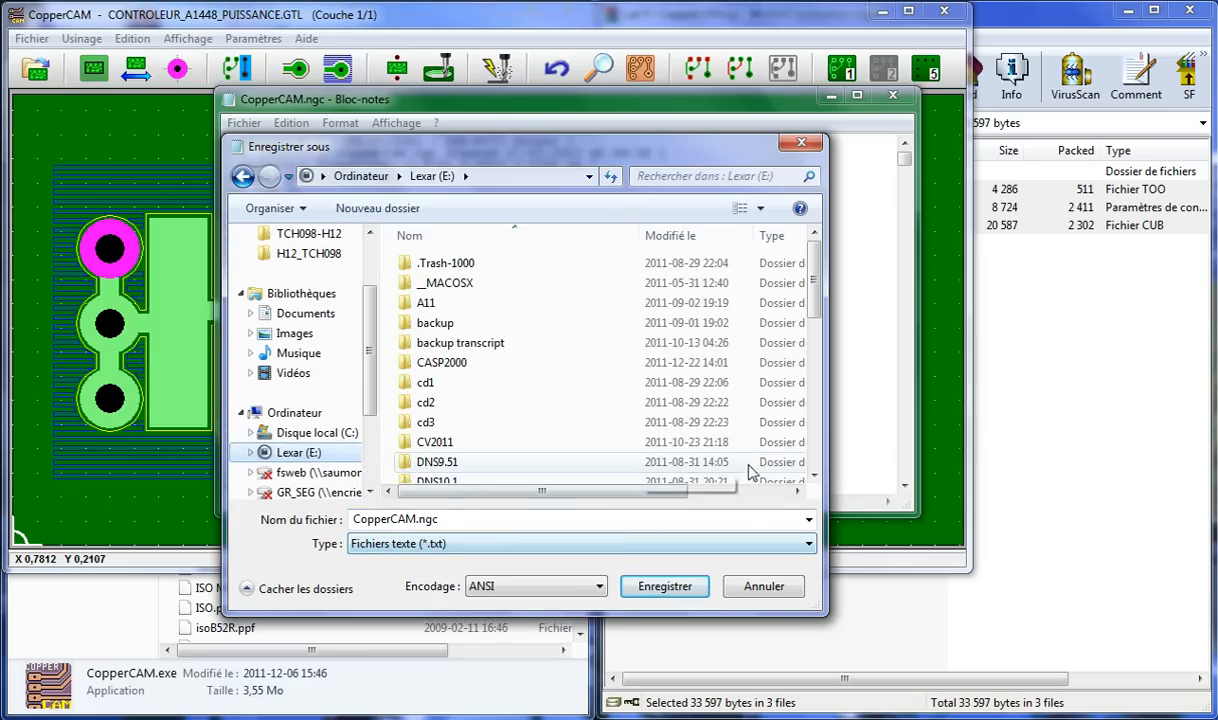
pyautogui.click(668, 590)
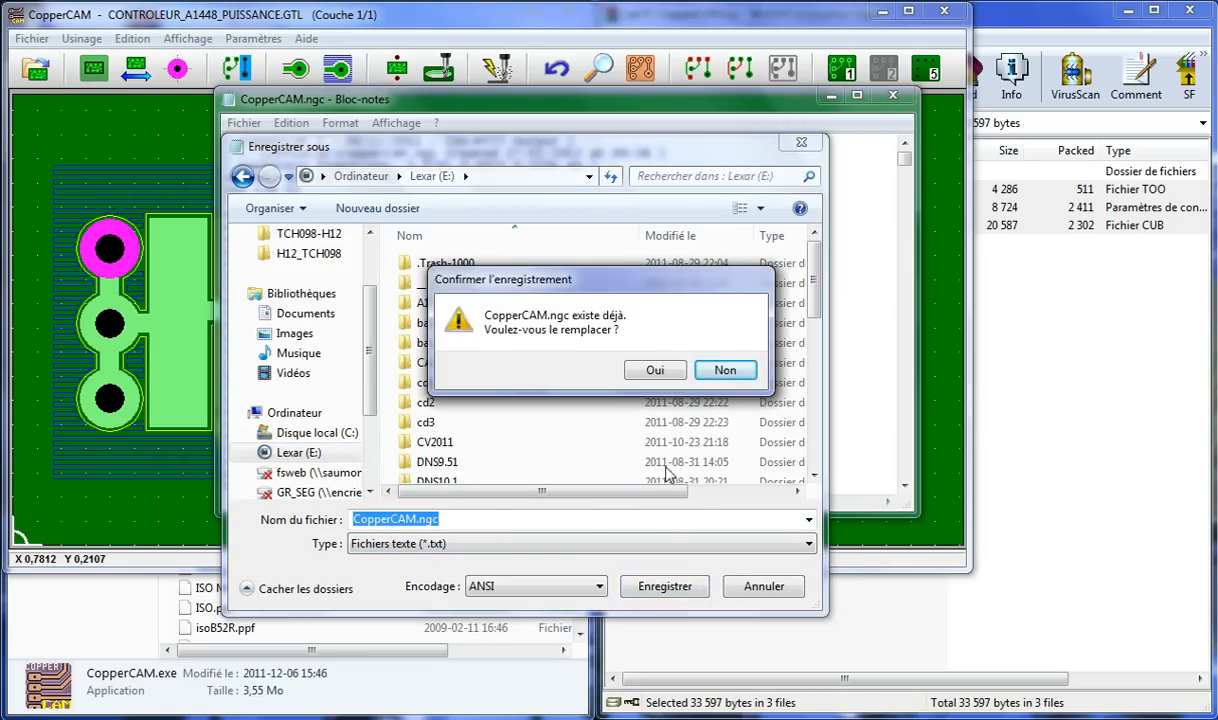
pyautogui.click(658, 372)
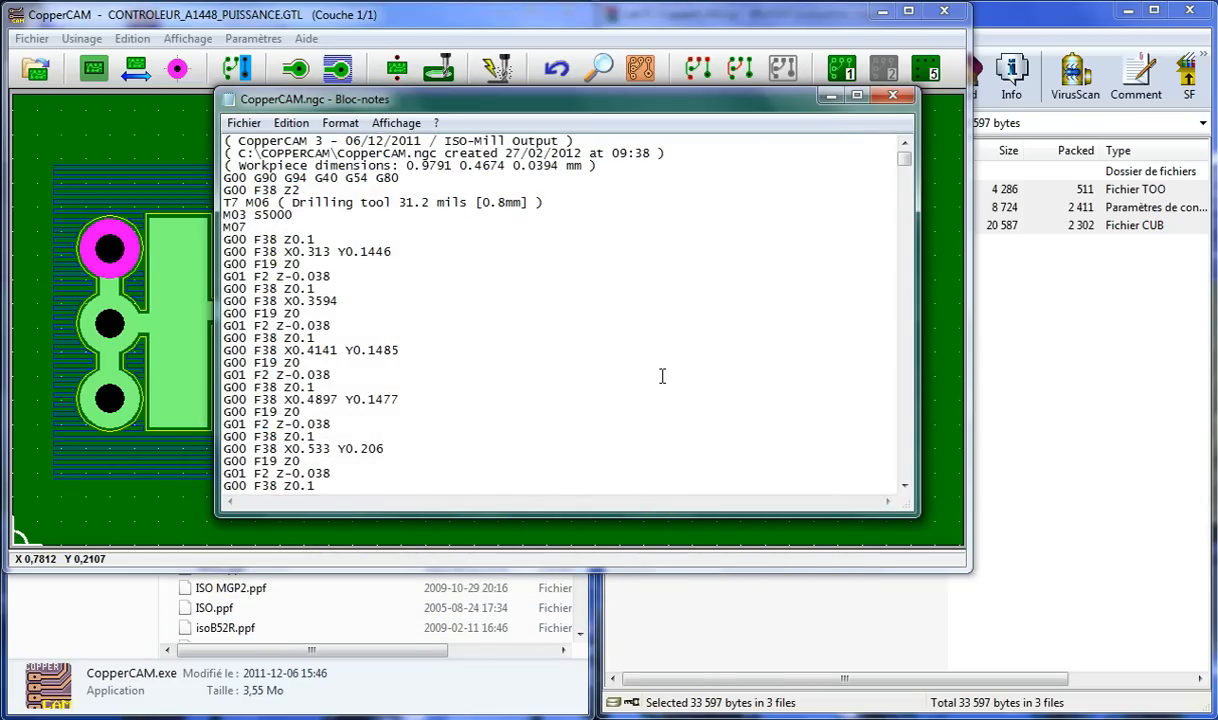